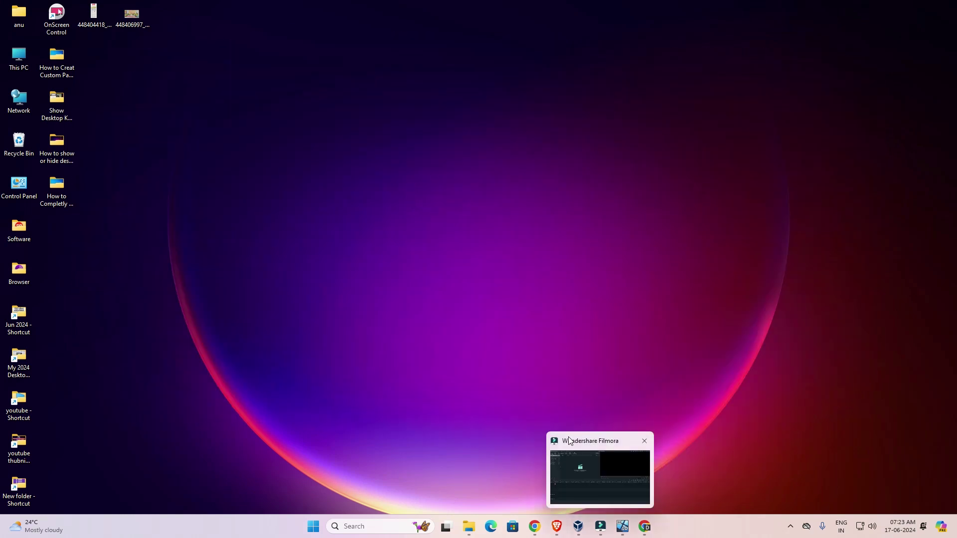
Step: Dismiss the preview and bring back Chrome with the 'epson l3215 printer driver' Google results
{"action": "left_click", "coordinate": [461, 336]}
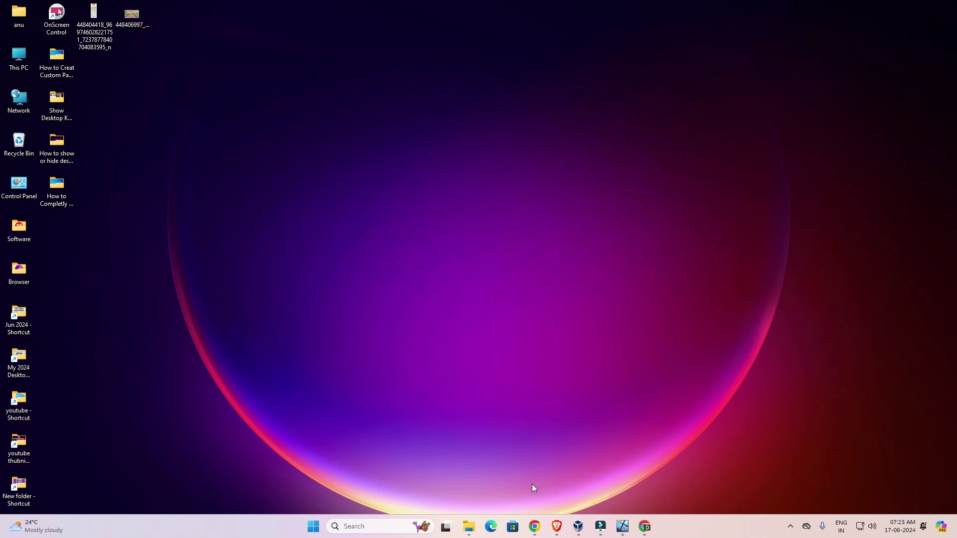
{"action": "mouse_move", "coordinate": [539, 526]}
{"action": "left_click", "coordinate": [576, 485]}
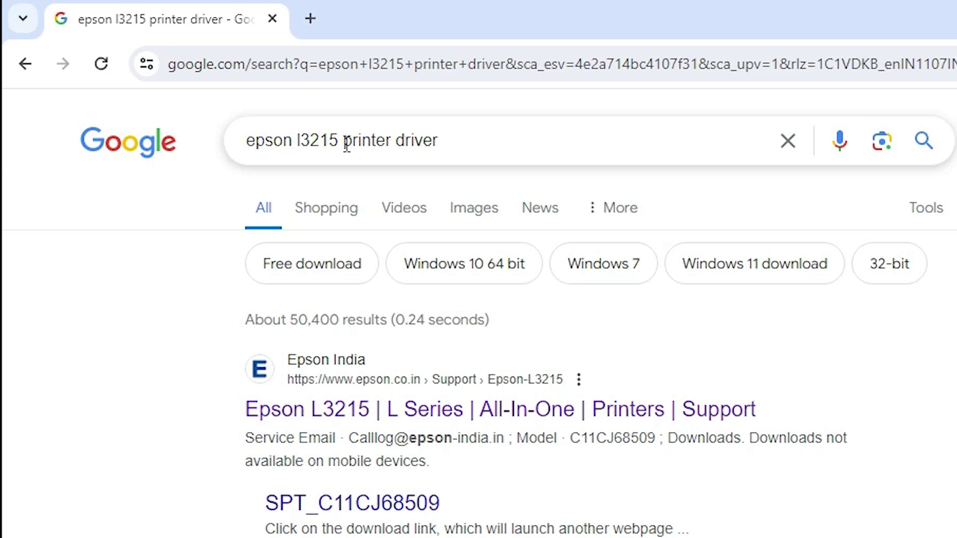
Step: Rerun the 'epson l3215 printer driver' search and open Epson India's L3215 support result in a new tab
{"action": "left_click", "coordinate": [465, 147]}
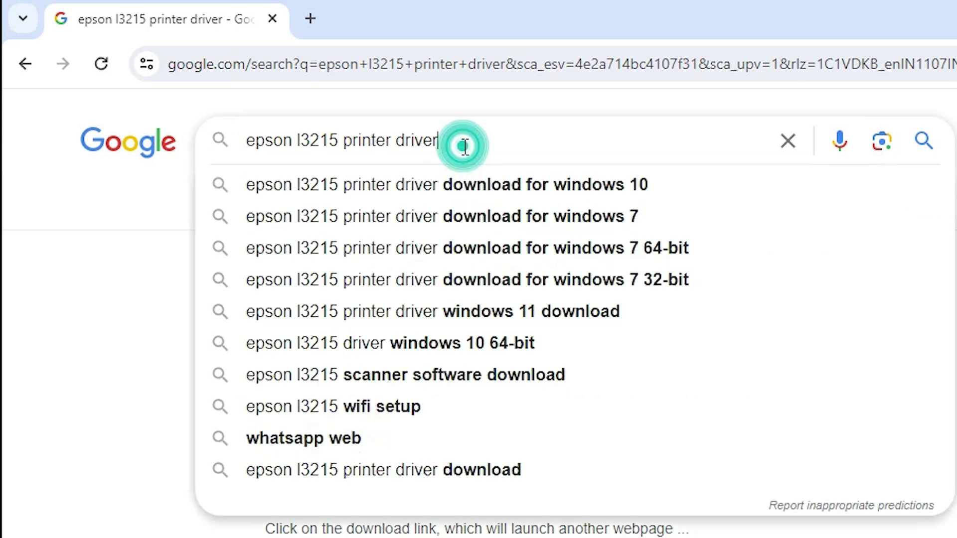
{"action": "key", "text": "Return"}
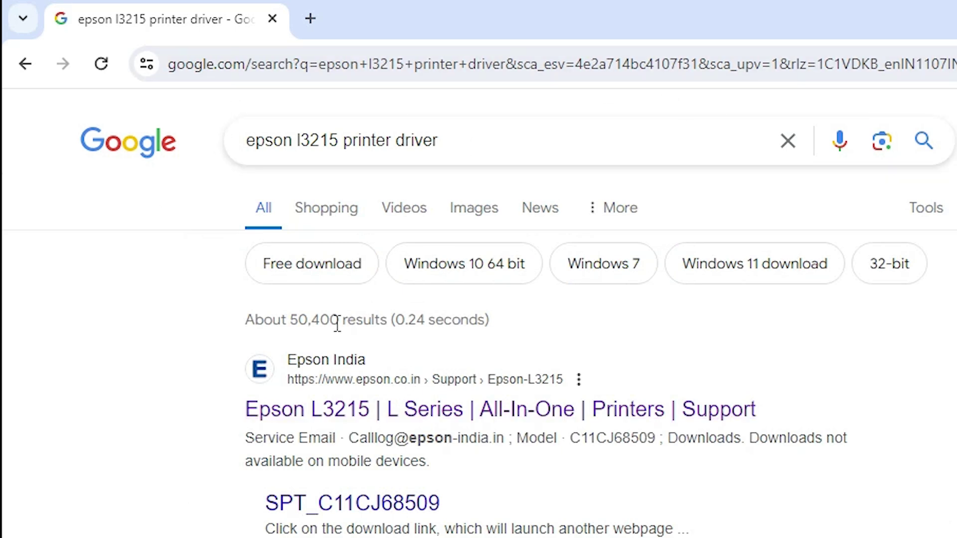
{"action": "right_click", "coordinate": [296, 410]}
{"action": "left_click", "coordinate": [342, 426]}
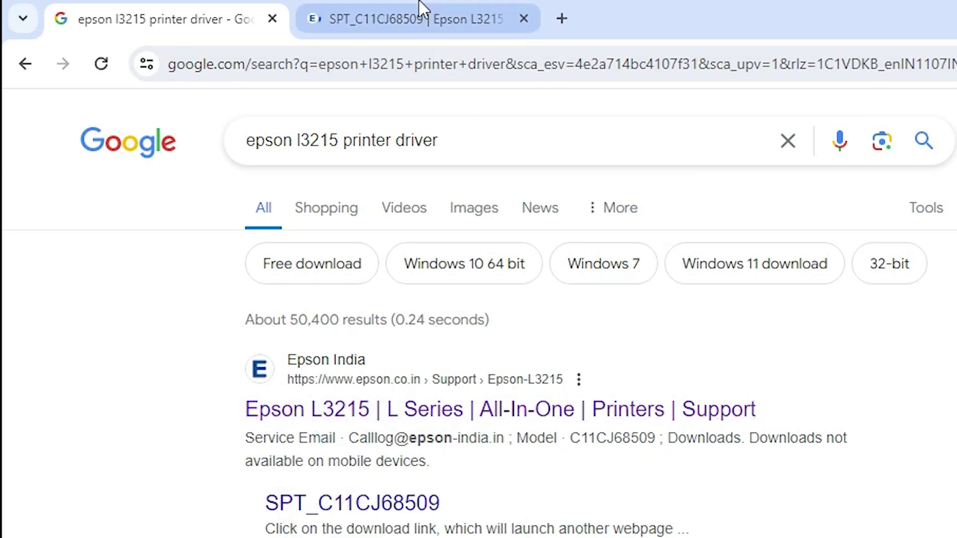
Step: Switch to the Epson L3215 support tab and look over the product page
{"action": "left_click", "coordinate": [422, 15]}
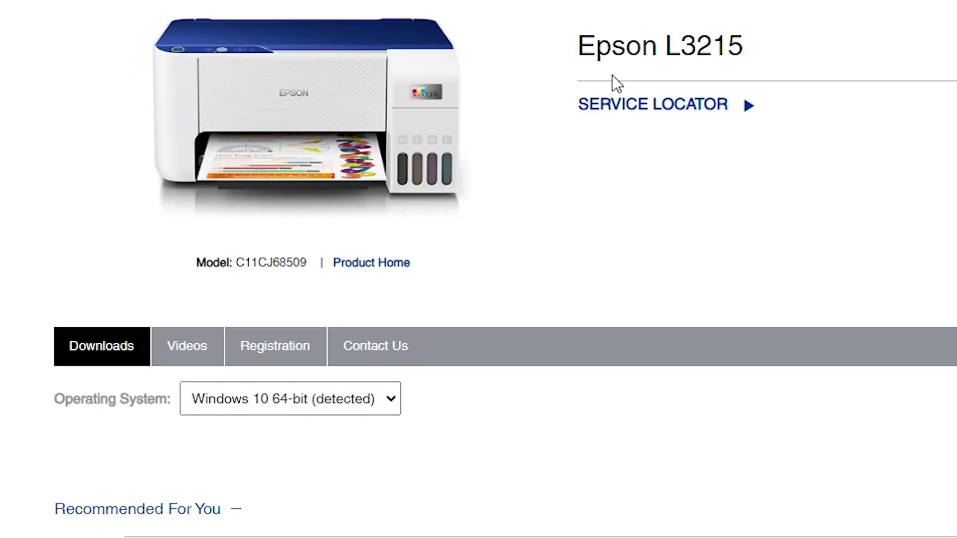
{"action": "left_click_drag", "start_coordinate": [577, 51], "coordinate": [735, 46]}
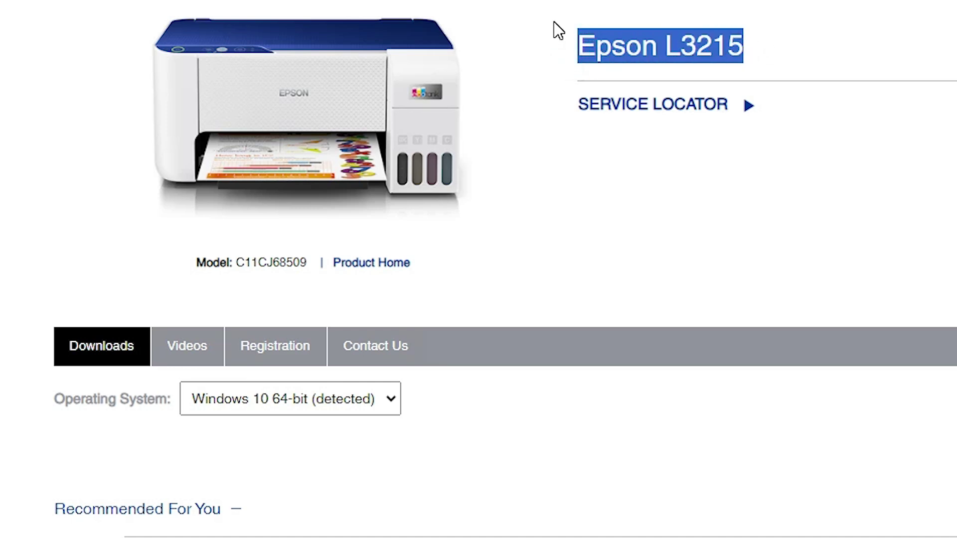
{"action": "scroll", "coordinate": [440, 105], "scroll_direction": "down", "scroll_amount": 2}
{"action": "scroll", "coordinate": [31, 316], "scroll_direction": "up", "scroll_amount": 1}
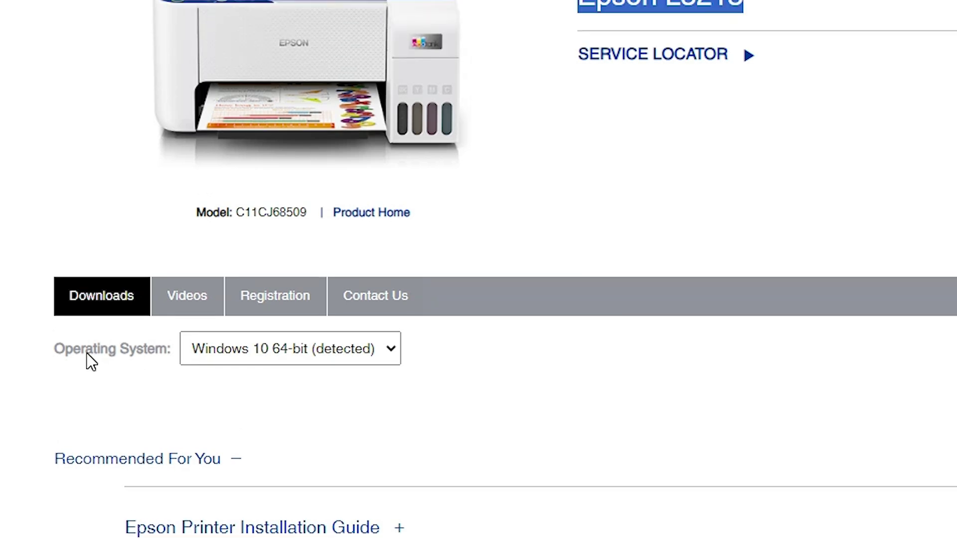
{"action": "scroll", "coordinate": [21, 180], "scroll_direction": "down", "scroll_amount": 3}
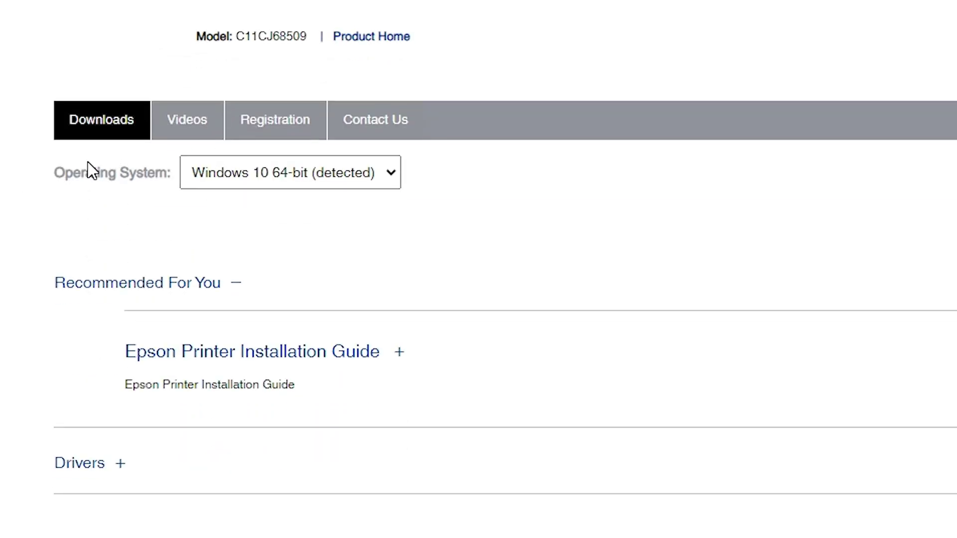
Step: Keep Windows 10 64-bit as the operating system and expand the Drivers section
{"action": "left_click", "coordinate": [219, 177]}
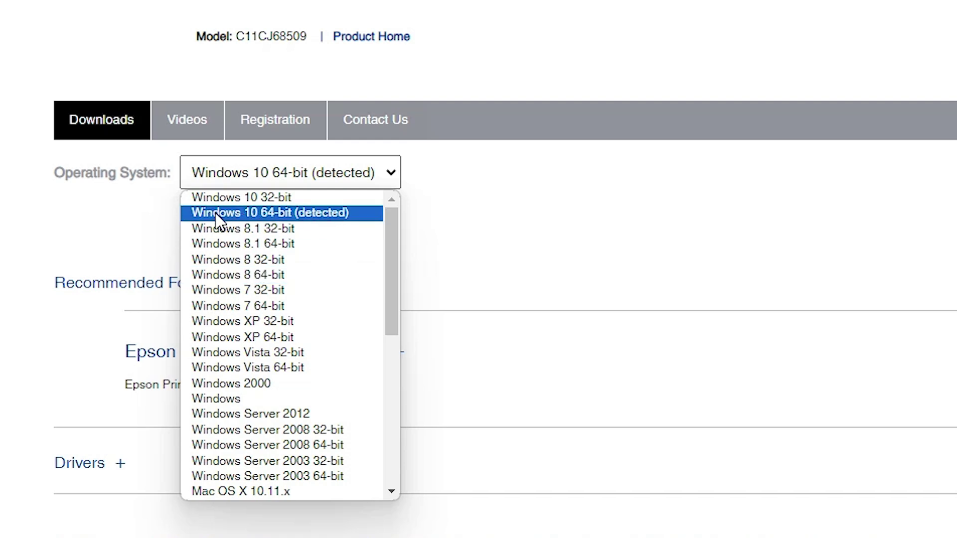
{"action": "left_click", "coordinate": [275, 216]}
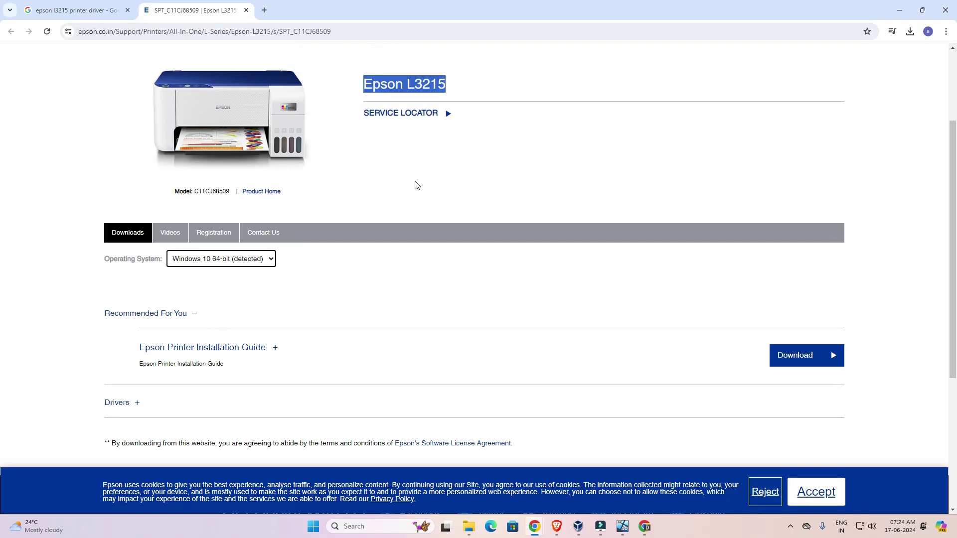
{"action": "scroll", "coordinate": [429, 224], "scroll_direction": "up", "scroll_amount": 3}
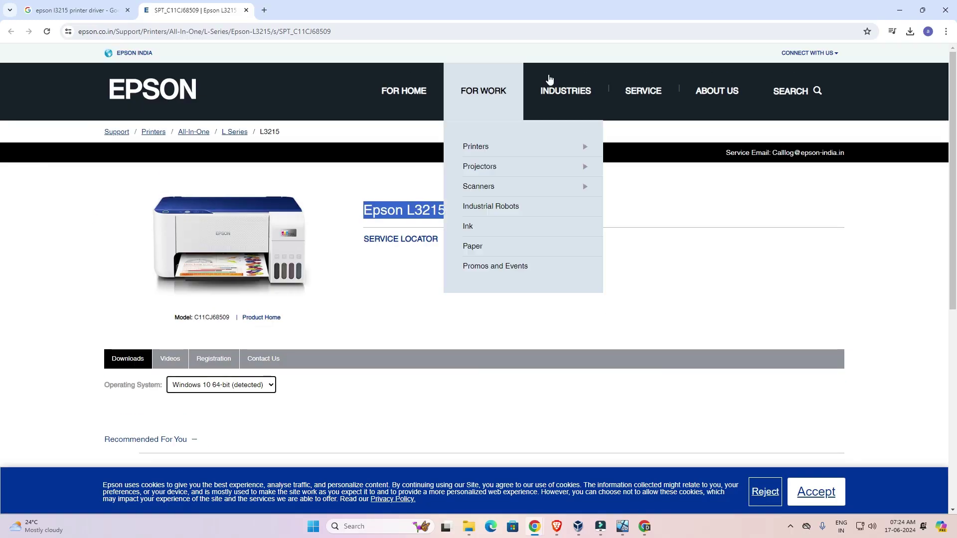
{"action": "scroll", "coordinate": [452, 284], "scroll_direction": "down", "scroll_amount": 5}
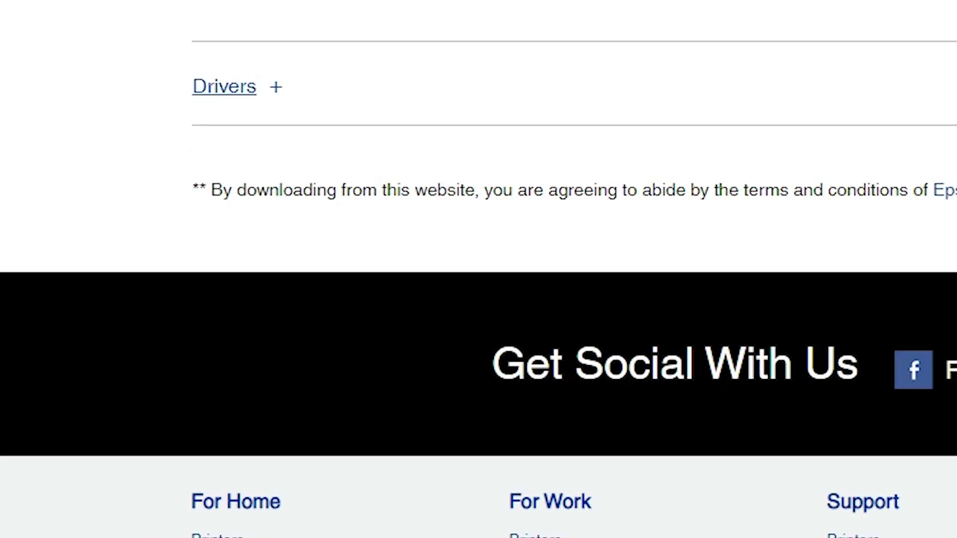
{"action": "left_click", "coordinate": [278, 88]}
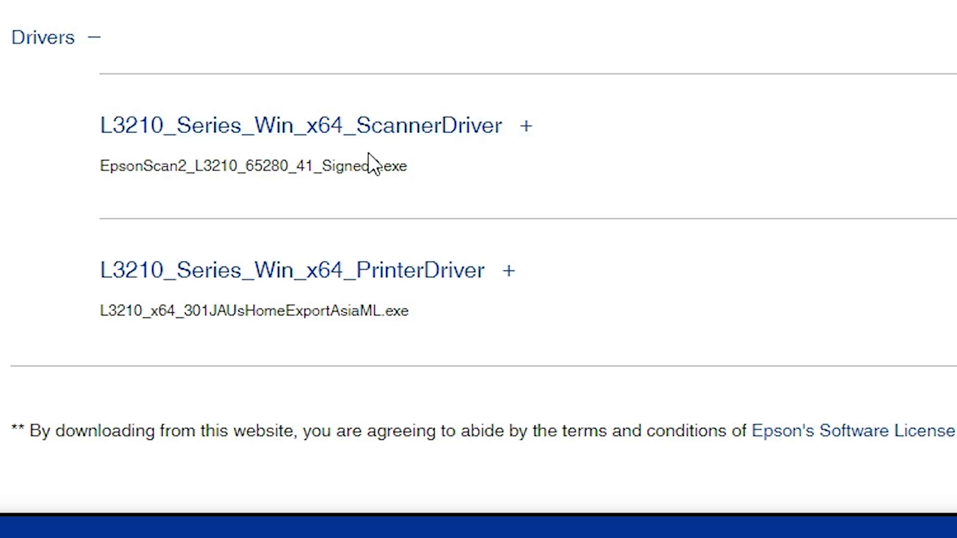
Step: Download the L3210 scanner driver EpsonScan2_L3210_65280_41_Signed5.exe after accepting the licence
{"action": "left_click", "coordinate": [847, 354]}
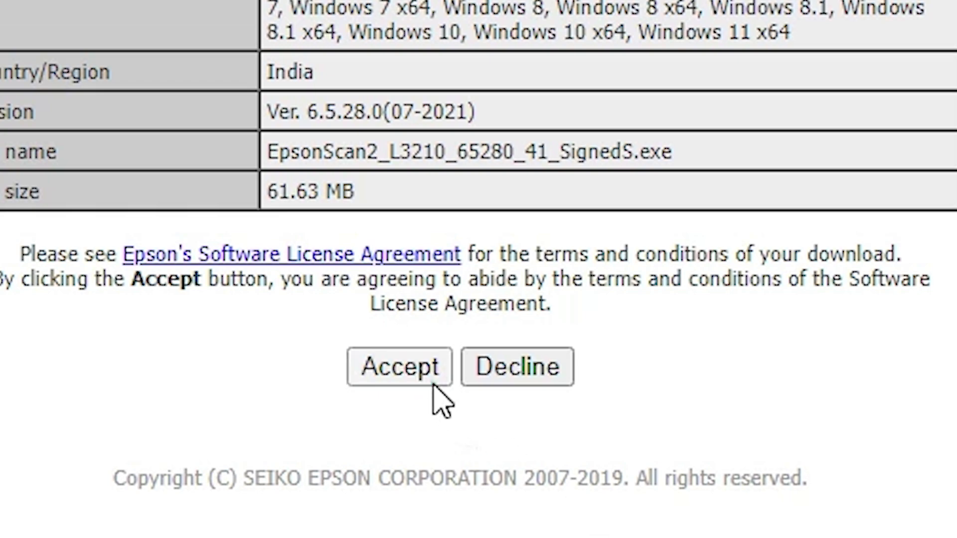
{"action": "left_click", "coordinate": [450, 358]}
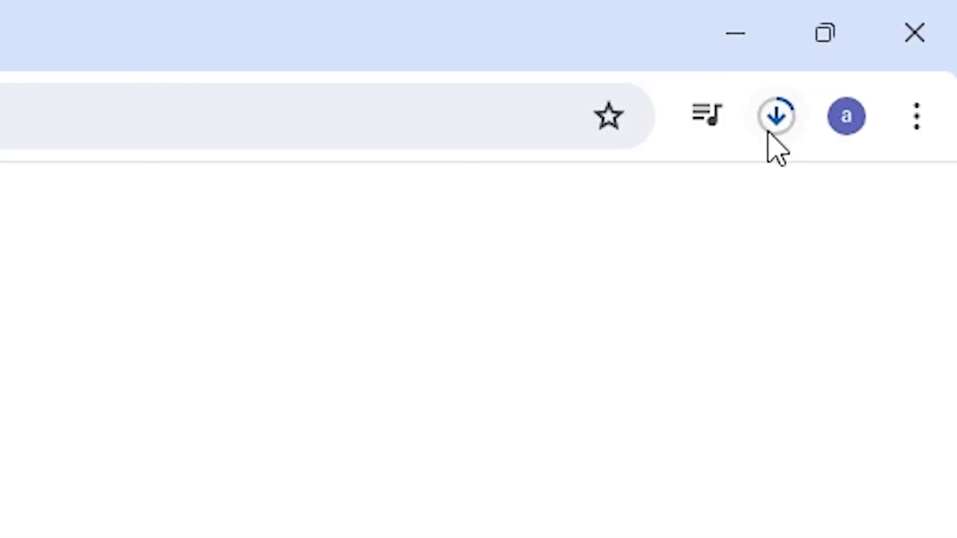
{"action": "left_click", "coordinate": [773, 131]}
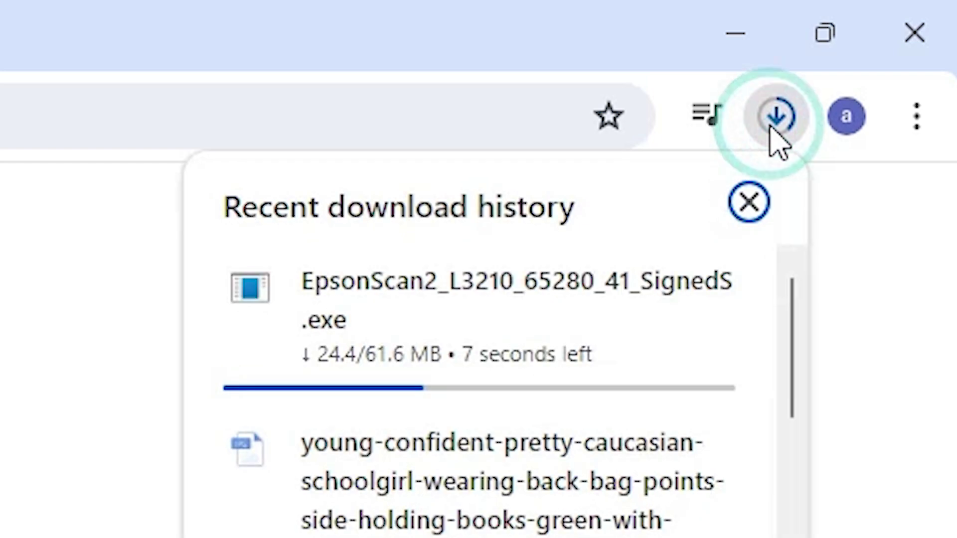
Step: Move the downloaded EpsonScan2 installer from Downloads onto the desktop and close the folder
{"action": "mouse_move", "coordinate": [220, 278]}
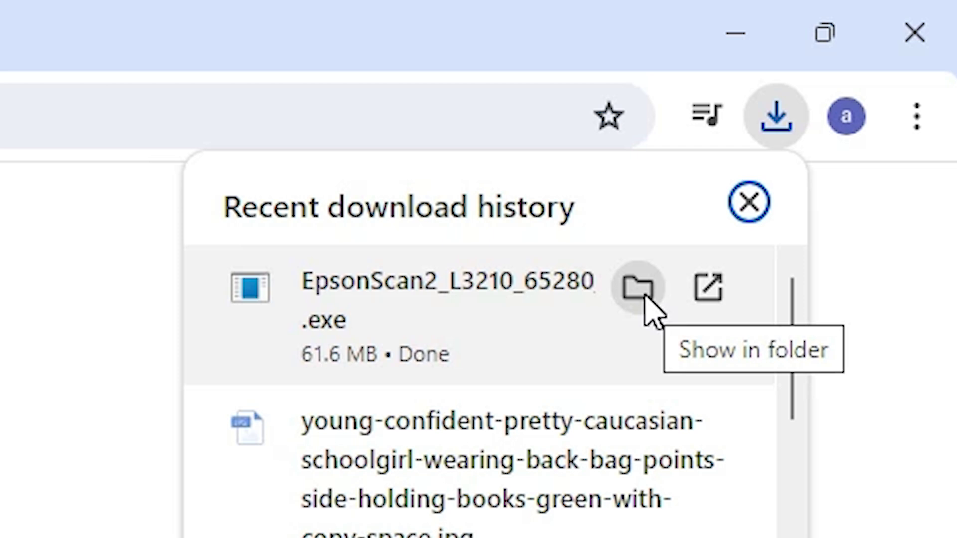
{"action": "left_click", "coordinate": [643, 294]}
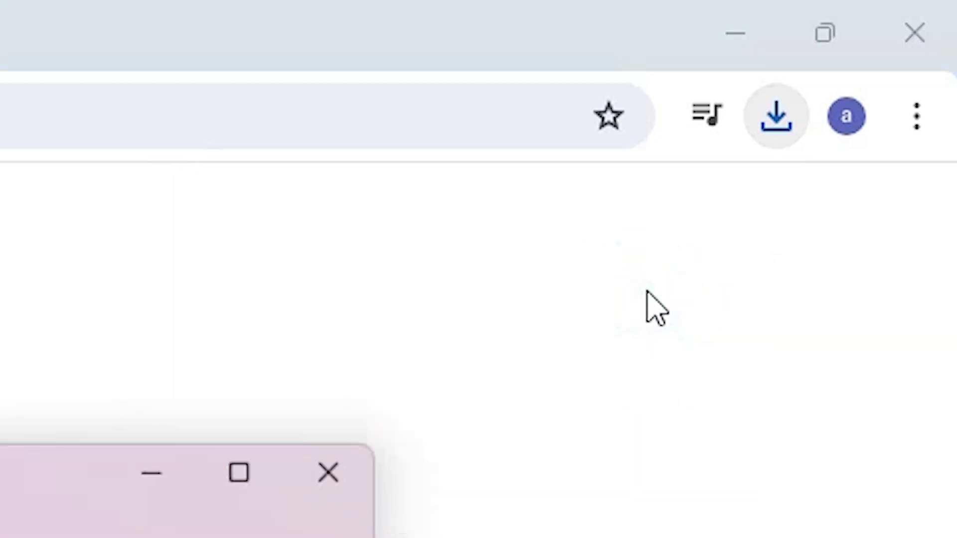
{"action": "left_click", "coordinate": [897, 16]}
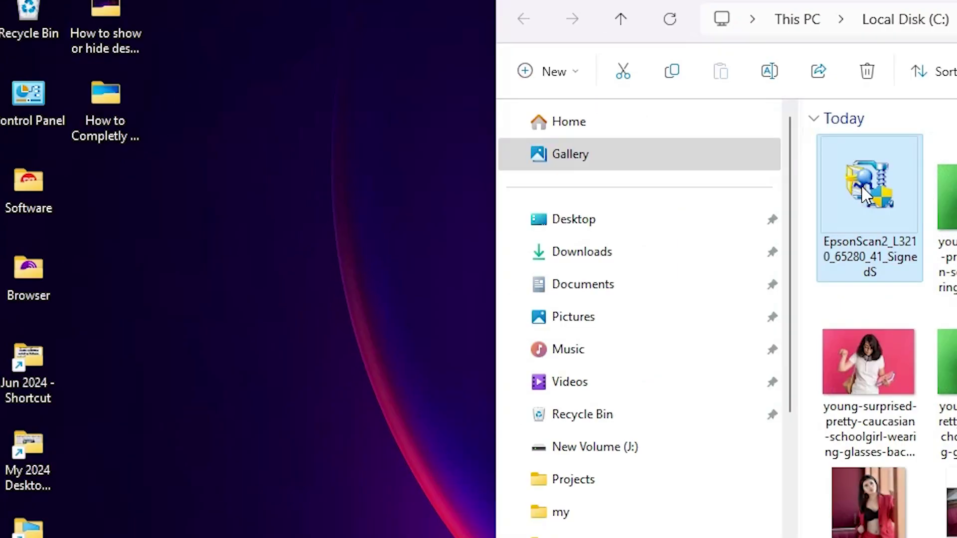
{"action": "left_click_drag", "start_coordinate": [862, 186], "coordinate": [203, 223]}
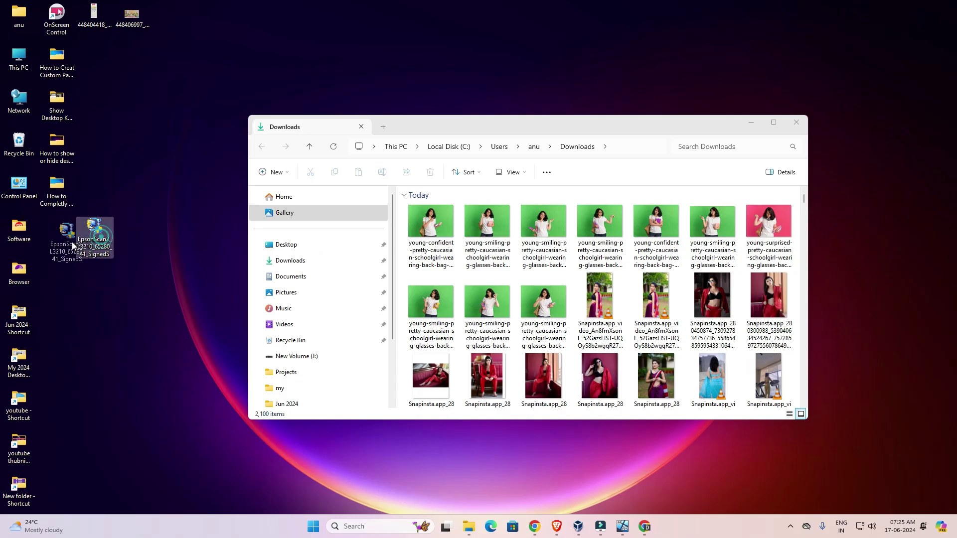
{"action": "left_click", "coordinate": [797, 123]}
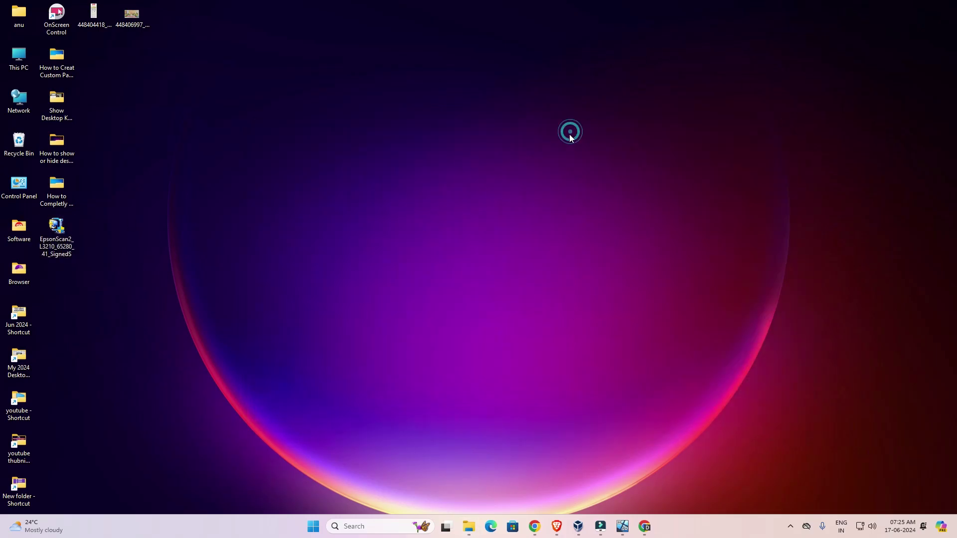
Step: Close the scanner download tab and download L3210_x64_304JAUsHomeExportAsiaML.exe (34.22 MB), accepting the licence
{"action": "mouse_move", "coordinate": [537, 526]}
{"action": "left_click", "coordinate": [572, 487]}
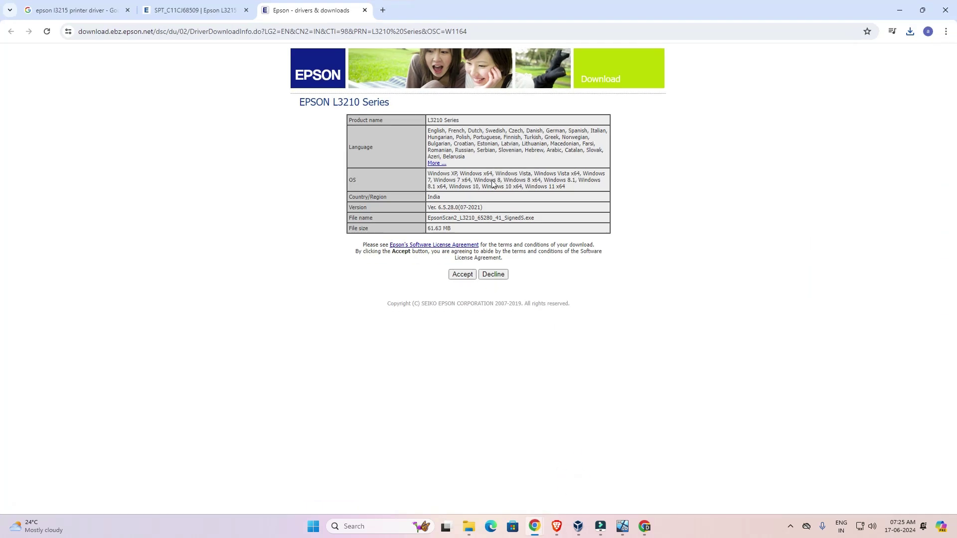
{"action": "left_click", "coordinate": [366, 11]}
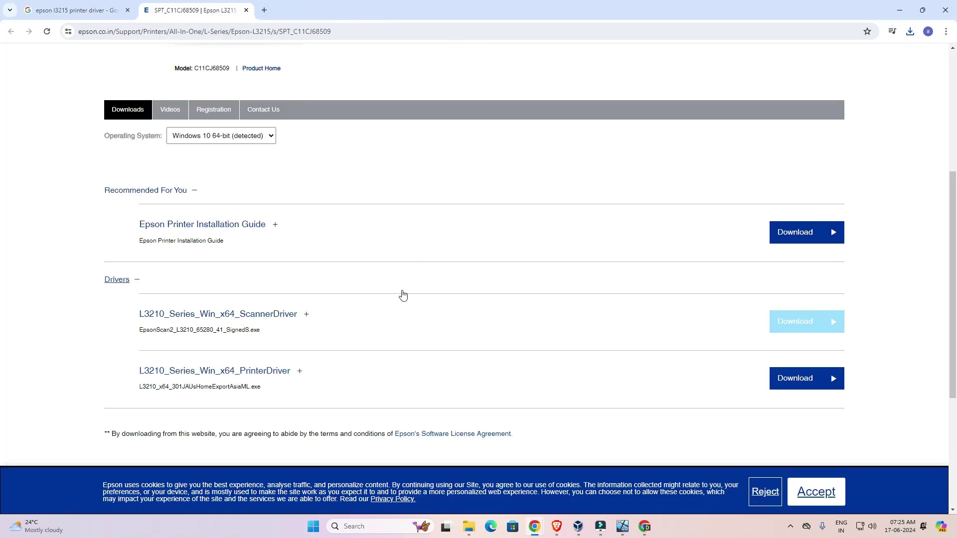
{"action": "scroll", "coordinate": [403, 294], "scroll_direction": "up", "scroll_amount": 5}
{"action": "scroll", "coordinate": [403, 295], "scroll_direction": "down", "scroll_amount": 4}
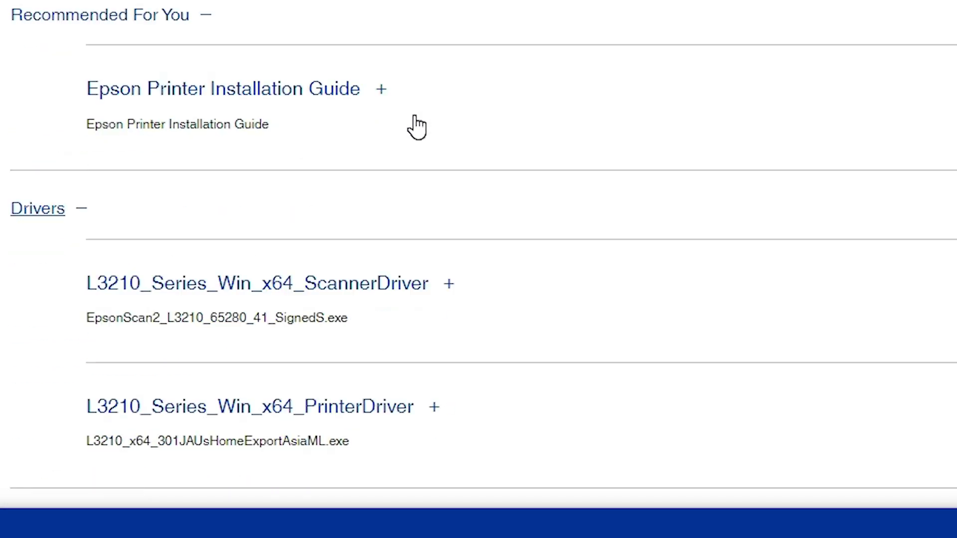
{"action": "scroll", "coordinate": [417, 128], "scroll_direction": "down", "scroll_amount": 6}
{"action": "scroll", "coordinate": [374, 85], "scroll_direction": "up", "scroll_amount": 4}
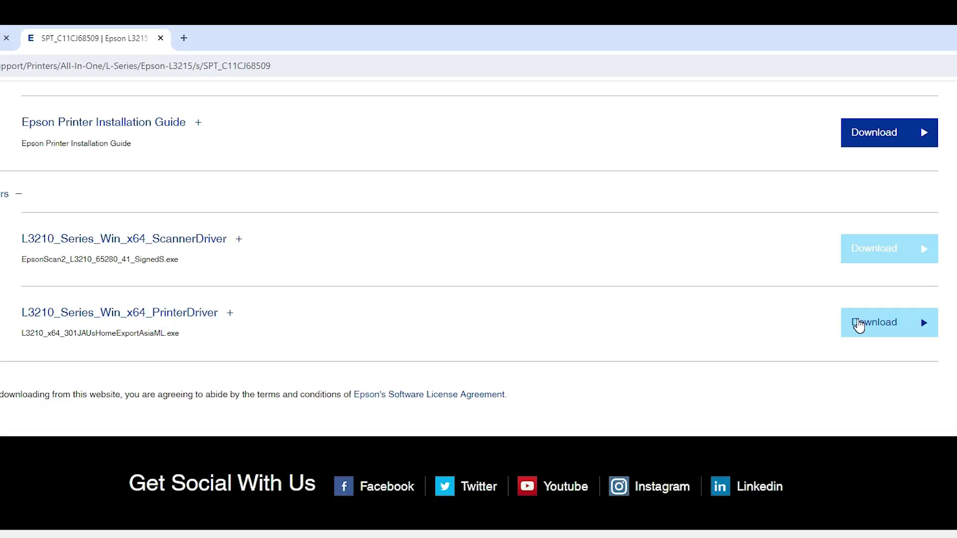
{"action": "left_click", "coordinate": [858, 324]}
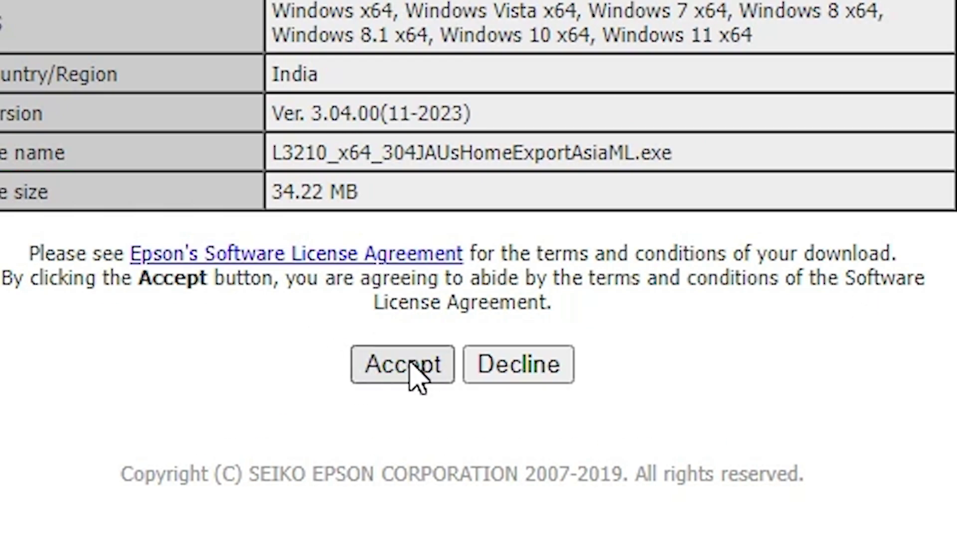
{"action": "left_click", "coordinate": [412, 365]}
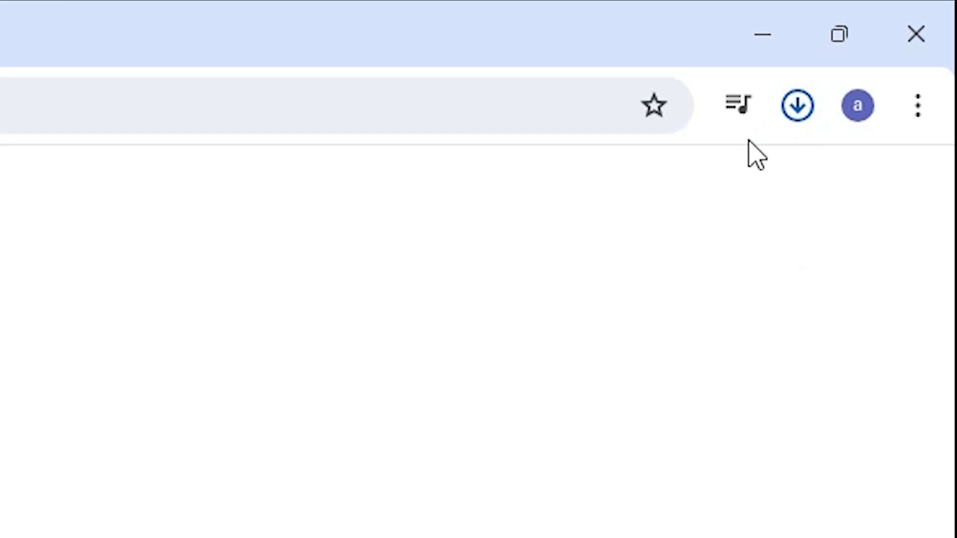
Step: Move the downloaded L3210 driver installer from Downloads onto the desktop and close Explorer
{"action": "left_click", "coordinate": [804, 116]}
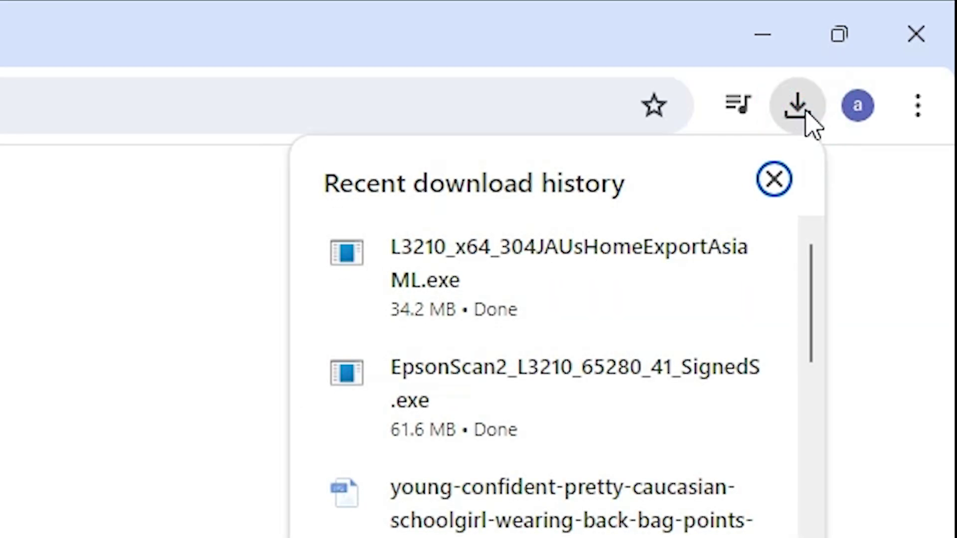
{"action": "left_click", "coordinate": [672, 255]}
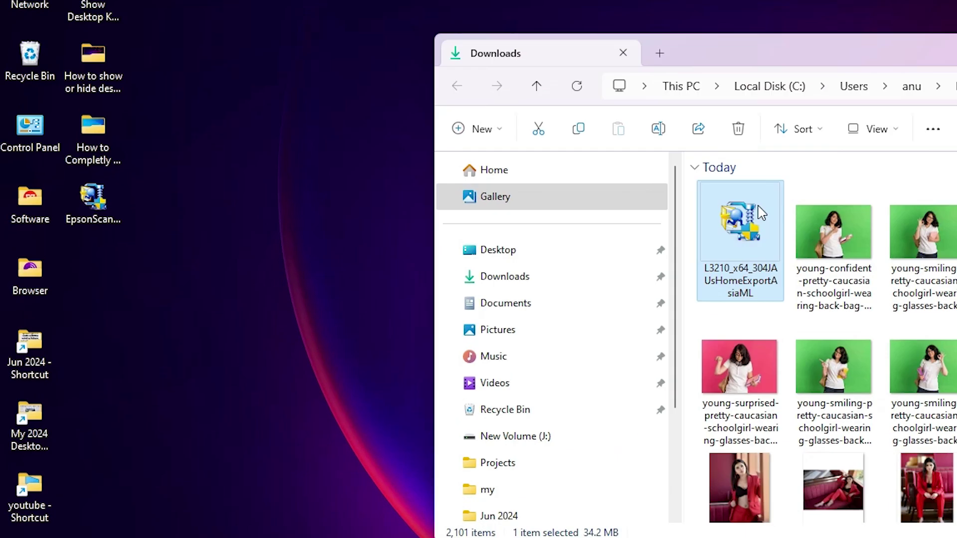
{"action": "left_click_drag", "start_coordinate": [761, 213], "coordinate": [142, 359]}
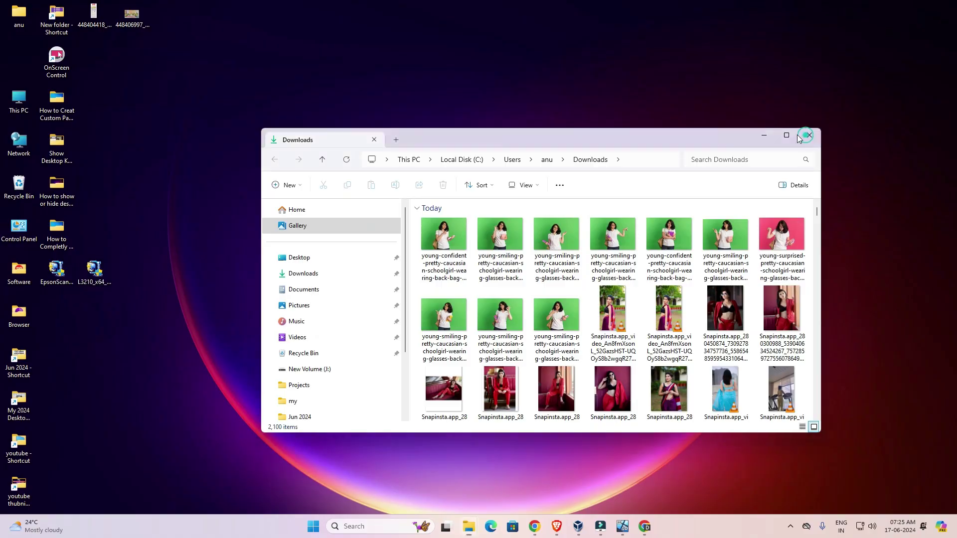
{"action": "key", "text": "alt+F4"}
Step: Reposition the L3210 driver icon on the desktop below the EpsonScan2 installer
{"action": "double_click", "coordinate": [142, 277]}
{"action": "left_click_drag", "start_coordinate": [245, 342], "coordinate": [168, 448]}
{"action": "left_click", "coordinate": [158, 365]}
{"action": "left_click", "coordinate": [243, 448]}
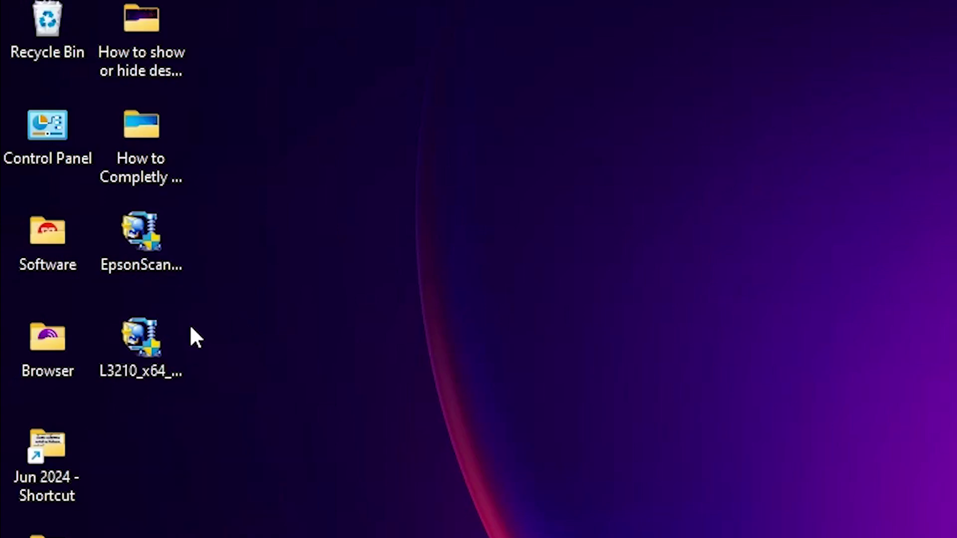
Step: Extract the L3210 driver package with WinRAR into an L3210_x64_304JAUsHomeExportAsiaML desktop folder
{"action": "double_click", "coordinate": [154, 442]}
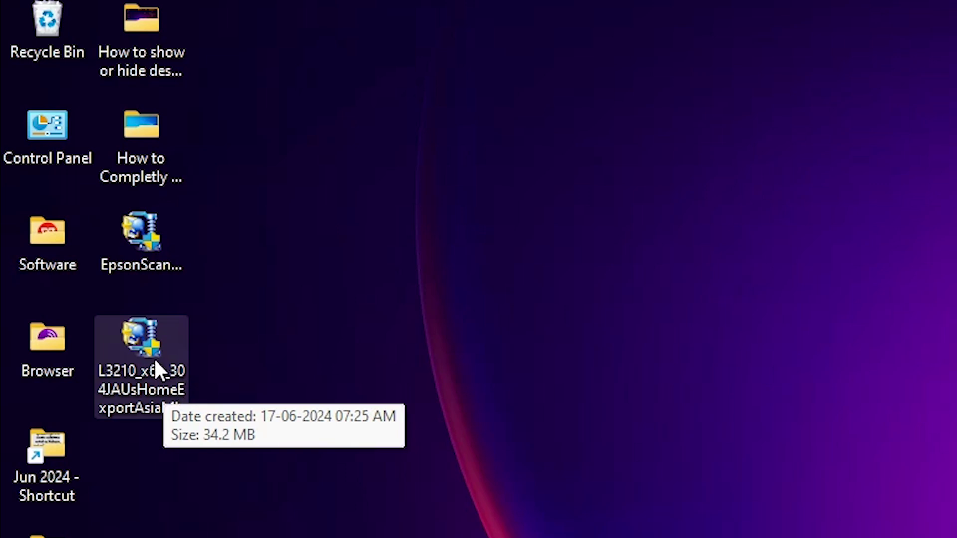
{"action": "right_click", "coordinate": [148, 340]}
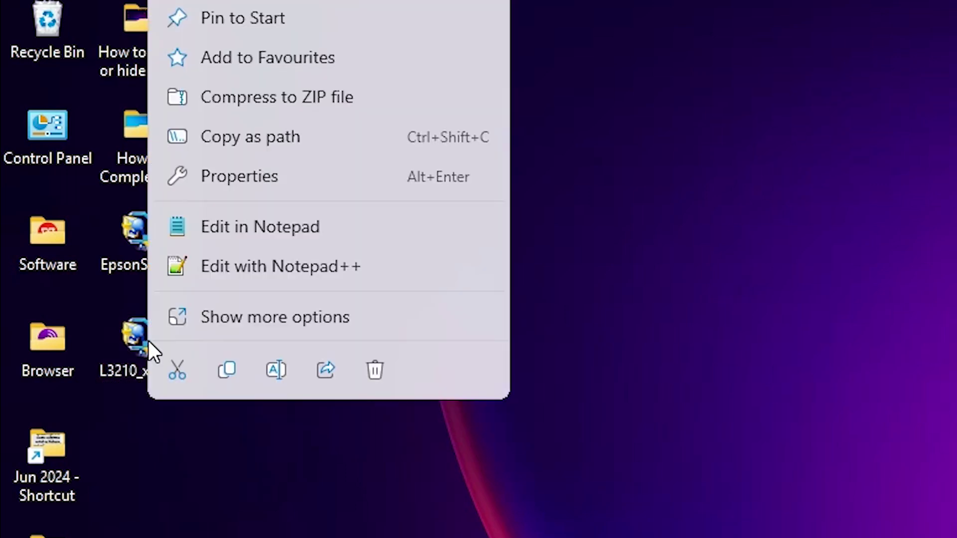
{"action": "left_click", "coordinate": [277, 319]}
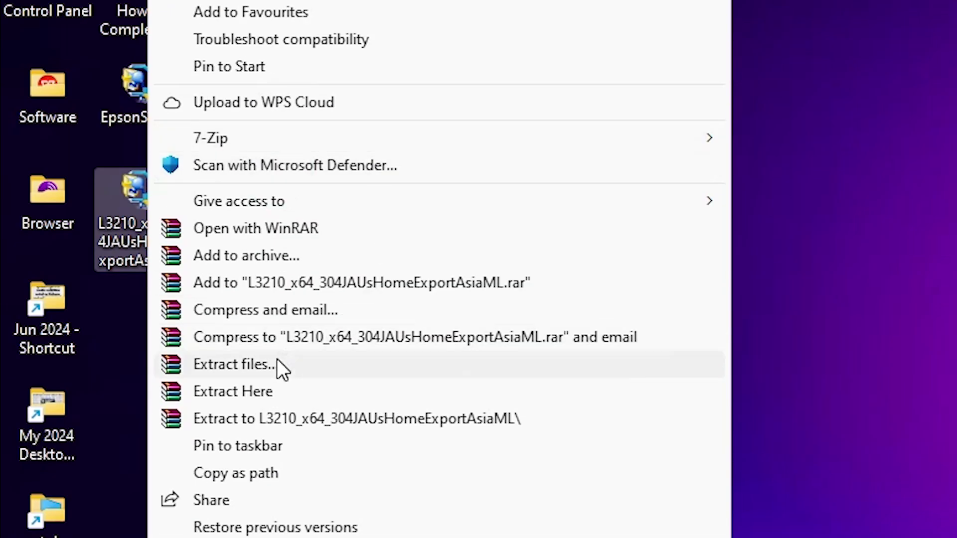
{"action": "left_click", "coordinate": [276, 360]}
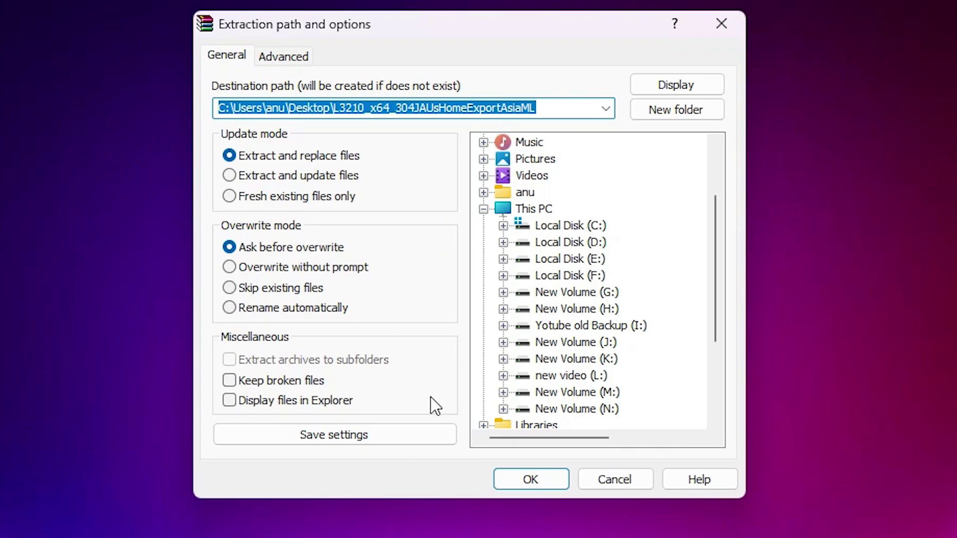
{"action": "left_click", "coordinate": [505, 475]}
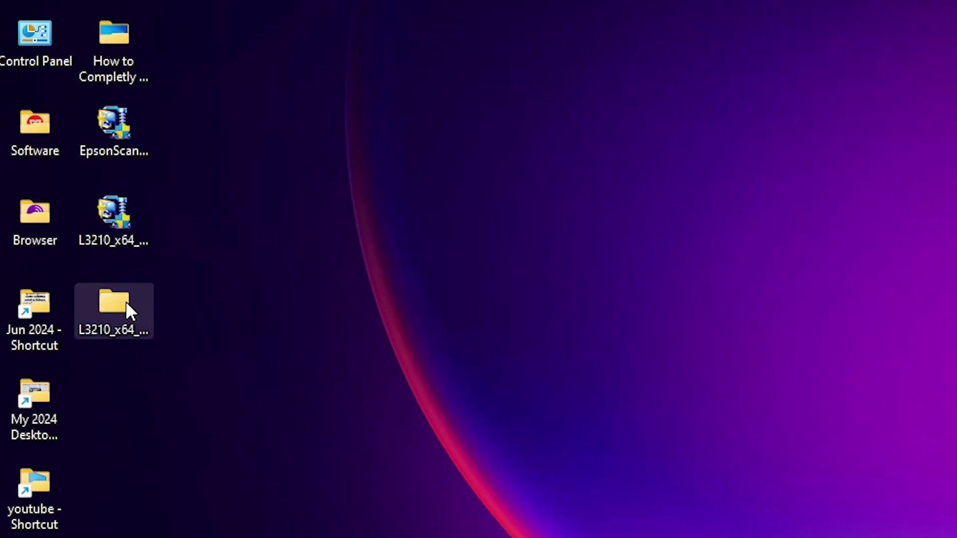
{"action": "double_click", "coordinate": [126, 303]}
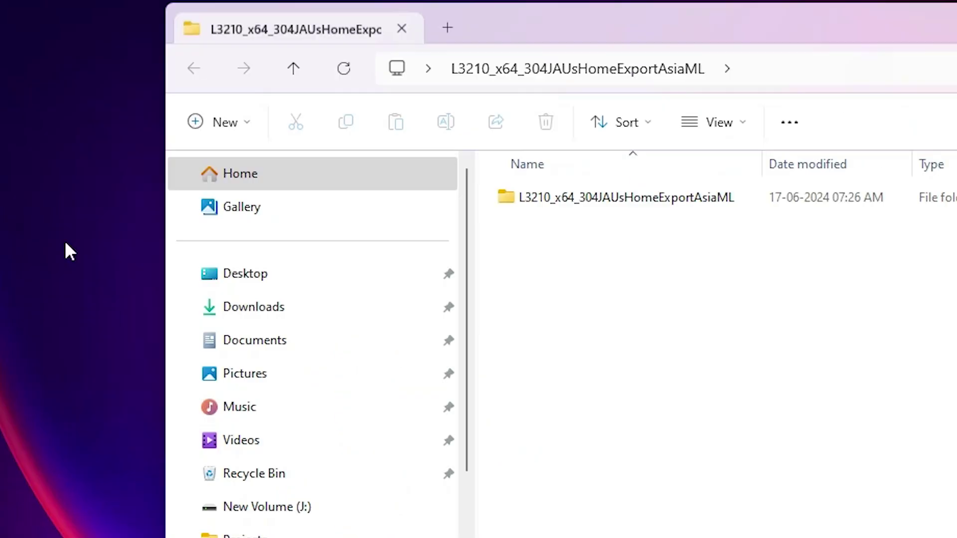
{"action": "double_click", "coordinate": [519, 223]}
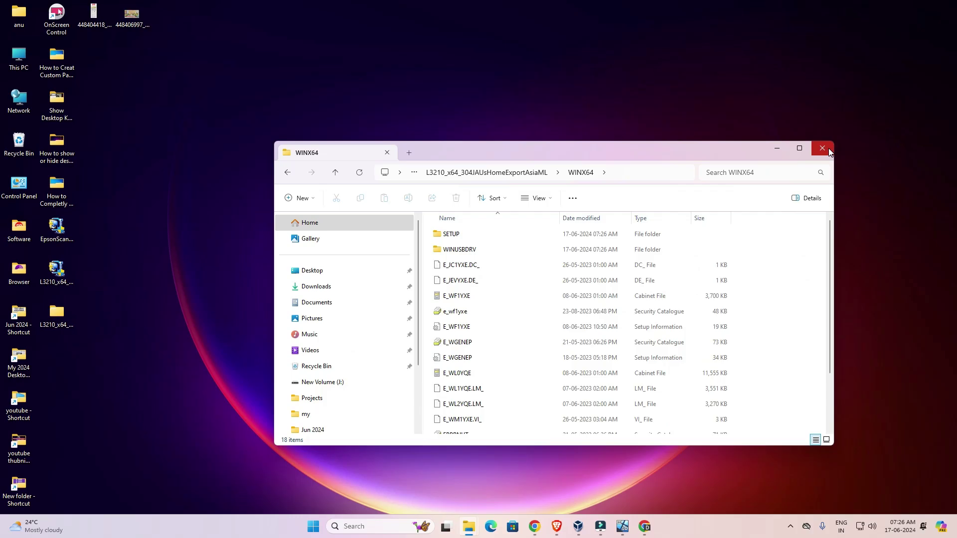
{"action": "left_click", "coordinate": [828, 148]}
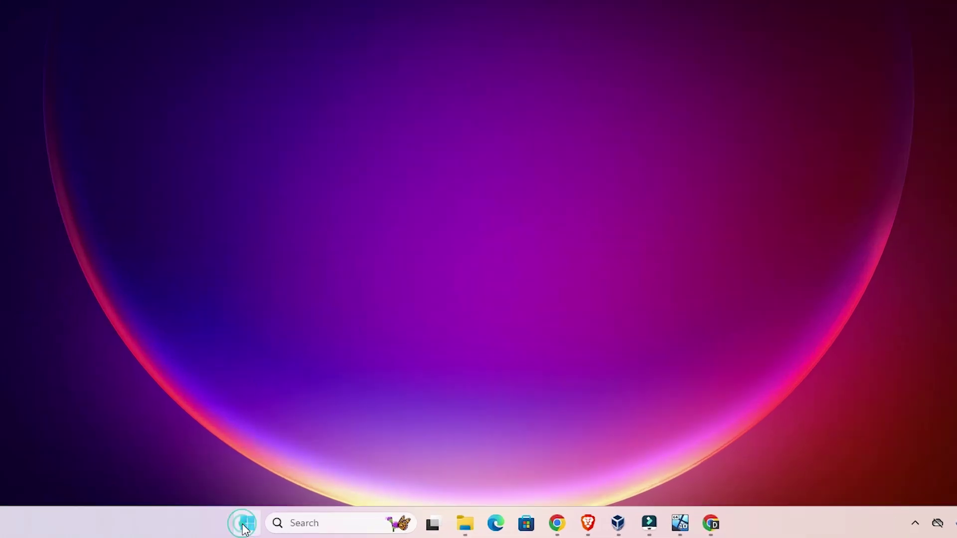
Step: Search the Start menu for 'prin' and open Printers & scanners settings
{"action": "left_click", "coordinate": [313, 526]}
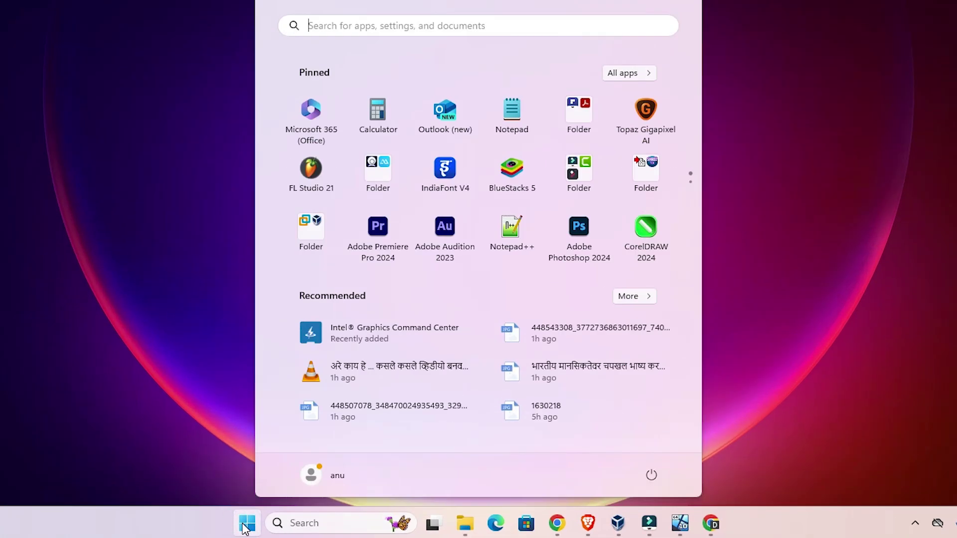
{"action": "type", "text": "pr"}
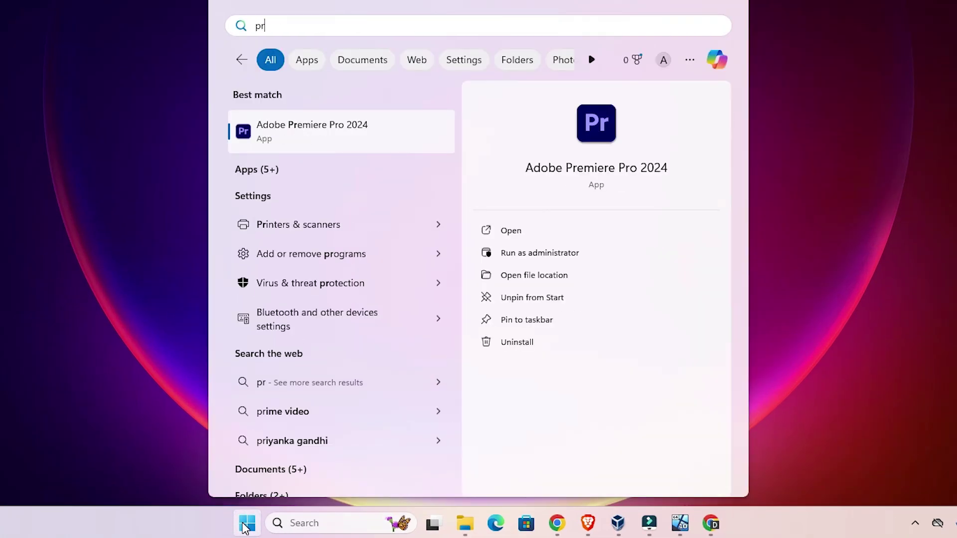
{"action": "type", "text": "in"}
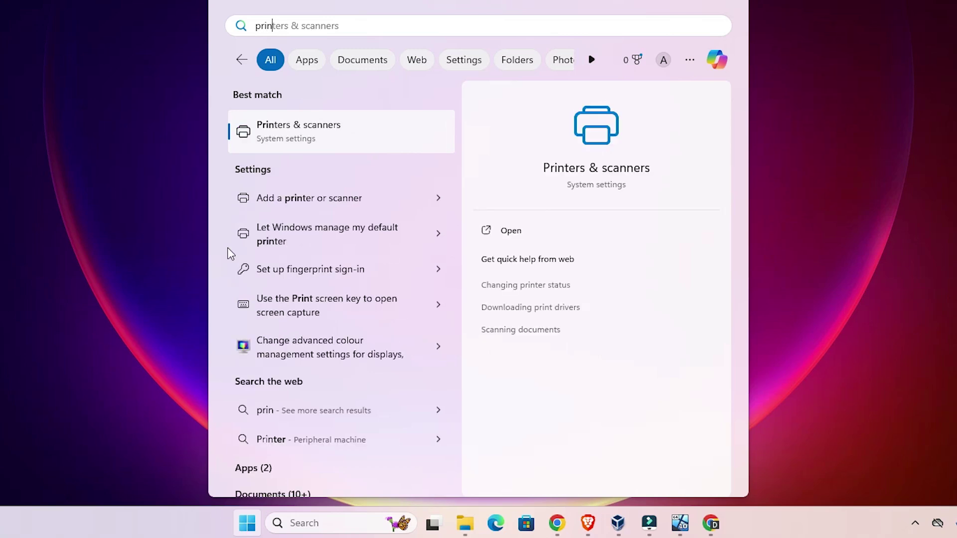
{"action": "left_click", "coordinate": [329, 141]}
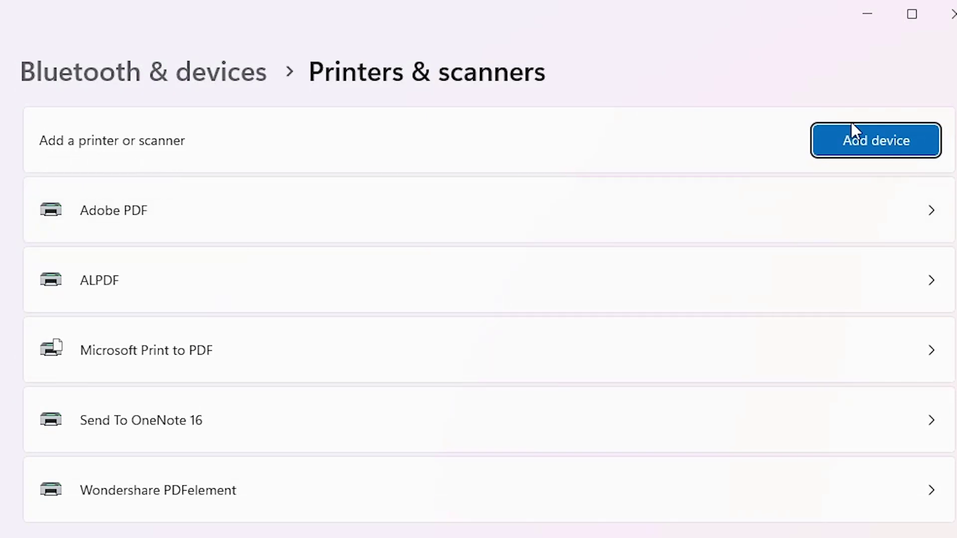
Step: Add a device and choose to add the unlisted printer manually
{"action": "left_click", "coordinate": [905, 144]}
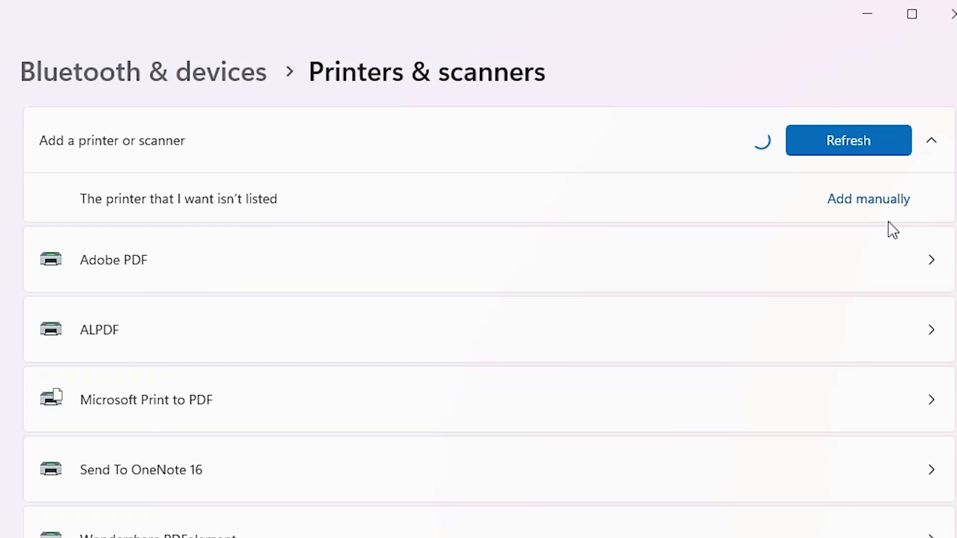
{"action": "left_click", "coordinate": [885, 202]}
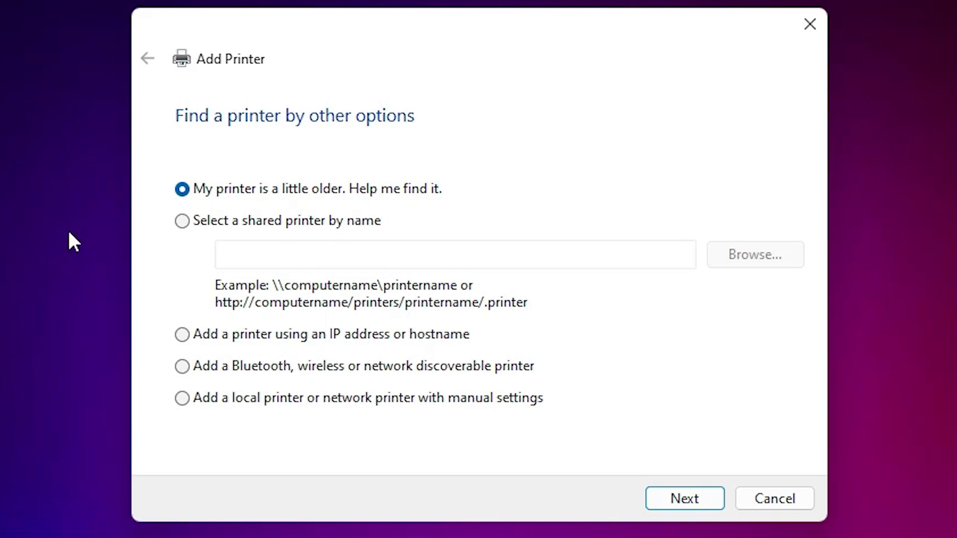
Step: Add a local printer with manual settings using the existing USB001 (Local Port)
{"action": "left_click", "coordinate": [205, 400]}
{"action": "left_click", "coordinate": [714, 507]}
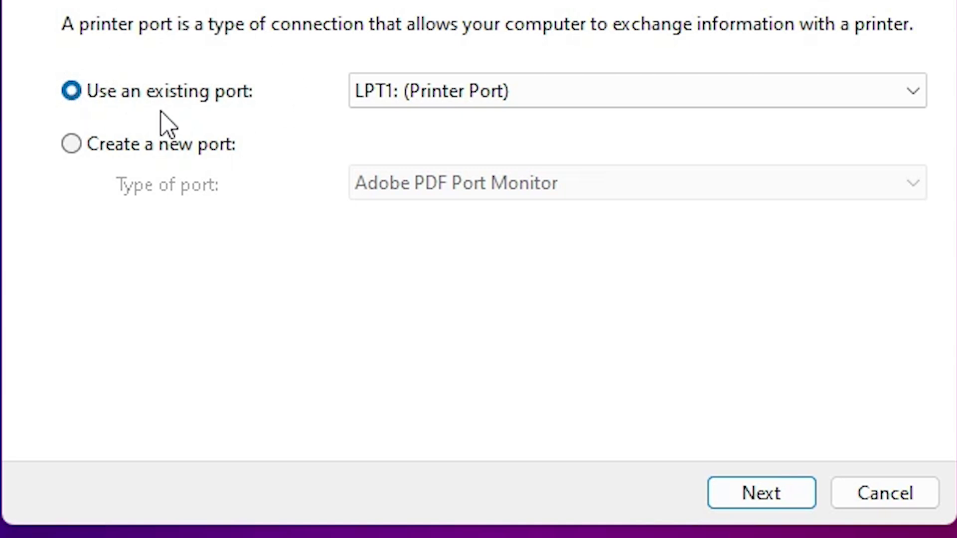
{"action": "left_click", "coordinate": [467, 95]}
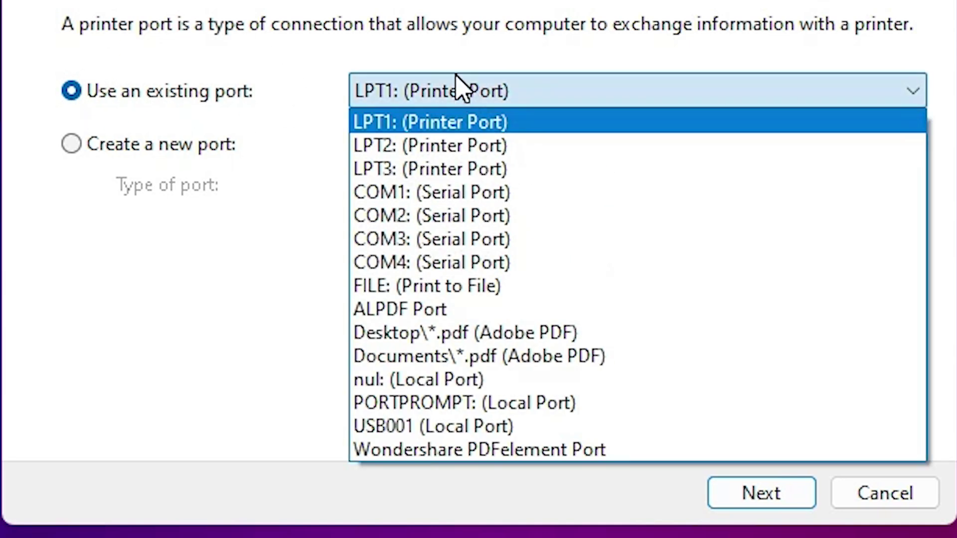
{"action": "left_click", "coordinate": [508, 428]}
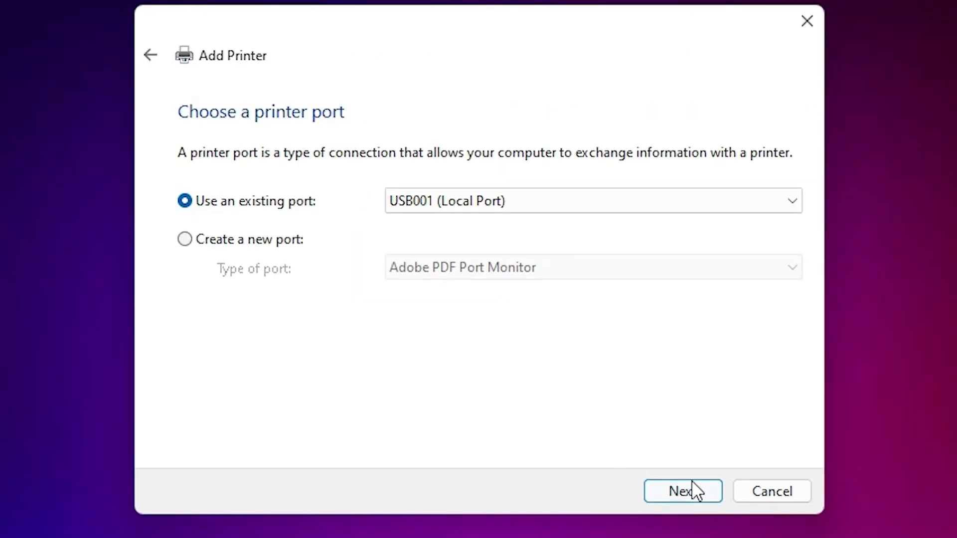
{"action": "left_click", "coordinate": [785, 486]}
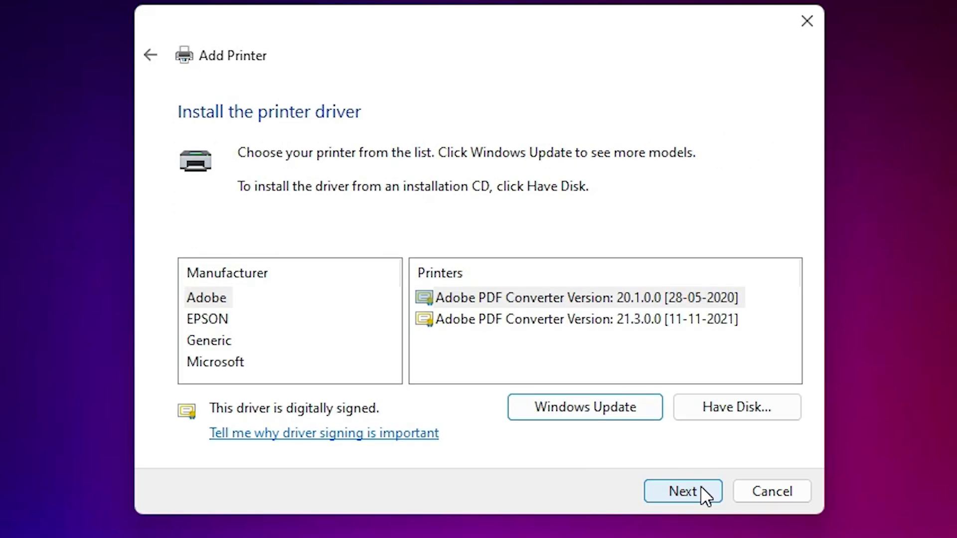
Step: Browse via Have Disk to the Desktop L3210 > L3210_x64 > WINX64 driver folder
{"action": "left_click", "coordinate": [785, 407]}
{"action": "left_click", "coordinate": [665, 374]}
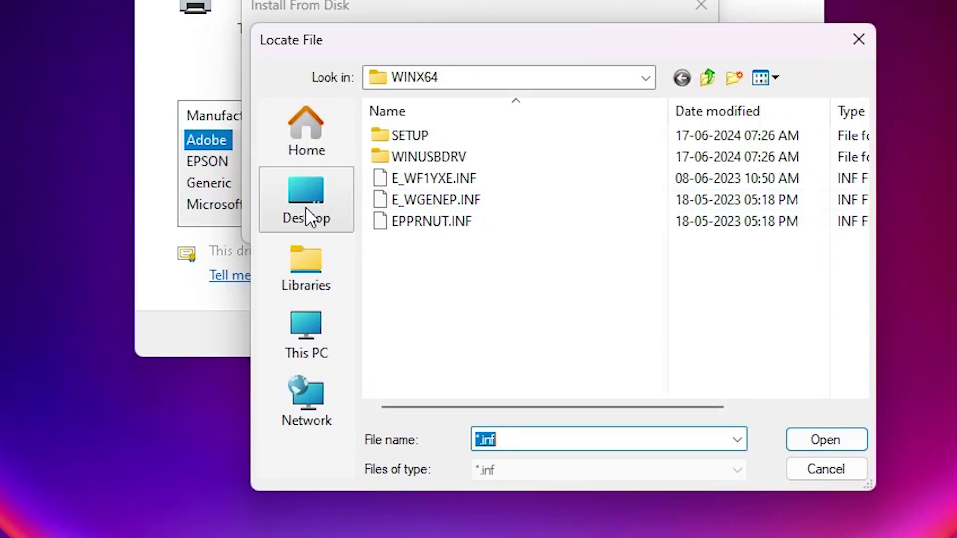
{"action": "left_click", "coordinate": [306, 354]}
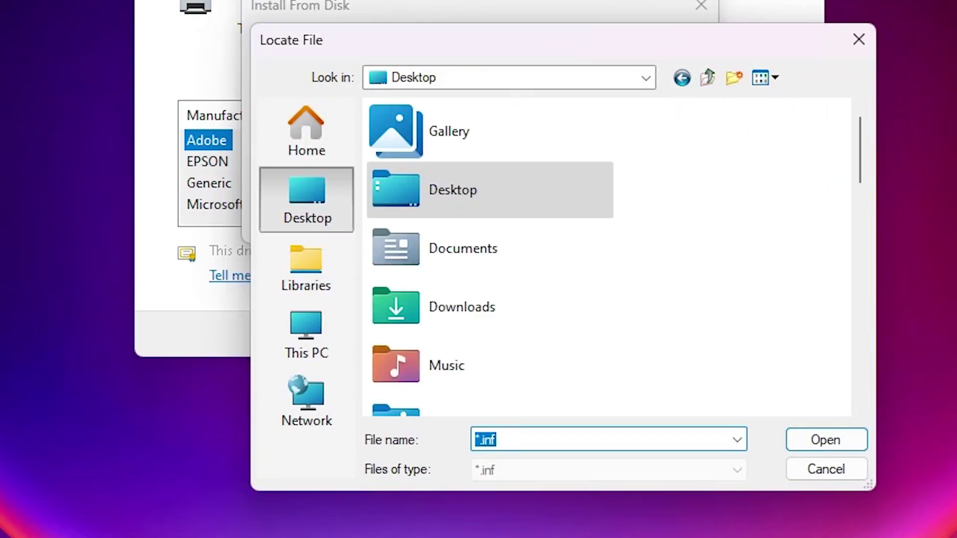
{"action": "scroll", "coordinate": [577, 324], "scroll_direction": "down", "scroll_amount": 8}
{"action": "scroll", "coordinate": [567, 317], "scroll_direction": "down", "scroll_amount": 3}
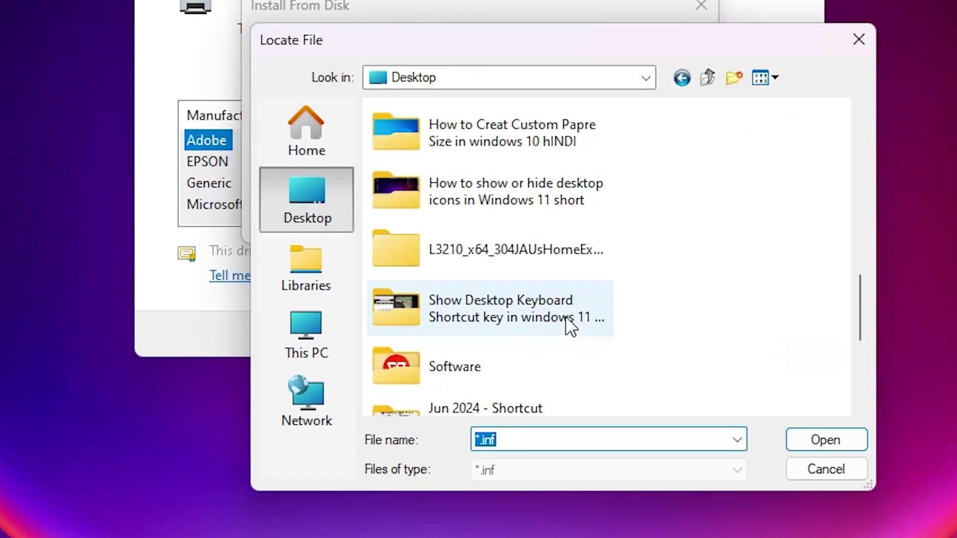
{"action": "double_click", "coordinate": [487, 262]}
{"action": "left_click", "coordinate": [512, 139]}
{"action": "double_click", "coordinate": [513, 139]}
{"action": "double_click", "coordinate": [506, 141]}
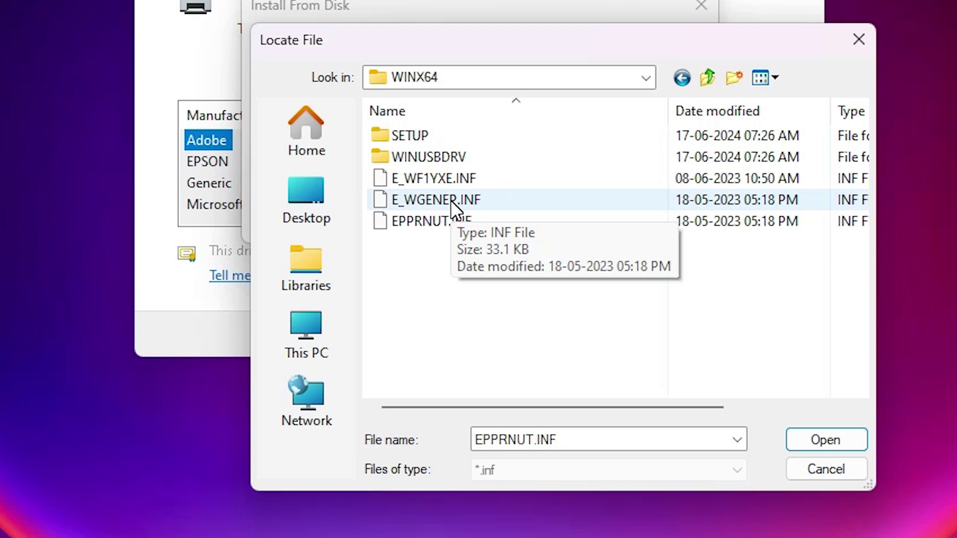
Step: Load the printer drivers from E_WF1YXE.INF into the wizard
{"action": "left_click", "coordinate": [447, 181]}
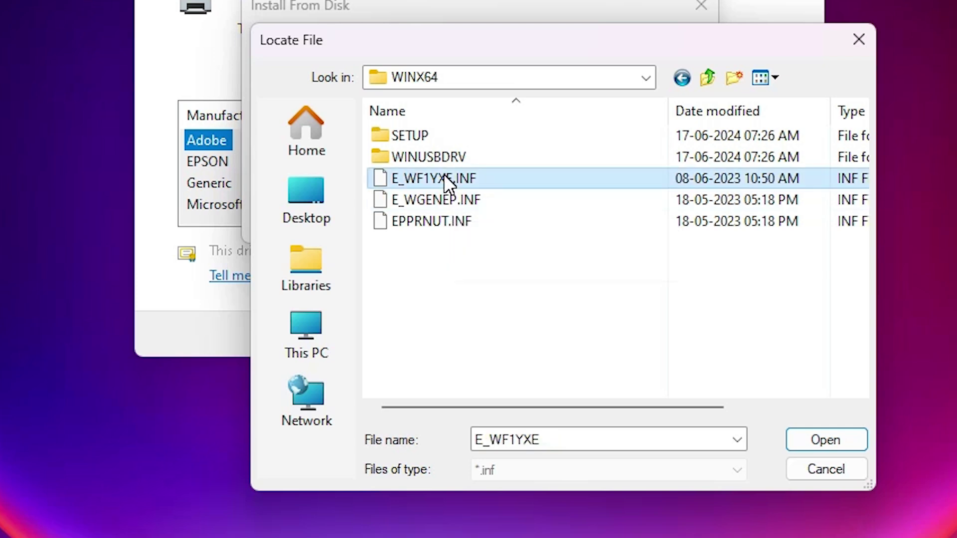
{"action": "left_click", "coordinate": [839, 439]}
{"action": "left_click", "coordinate": [664, 214]}
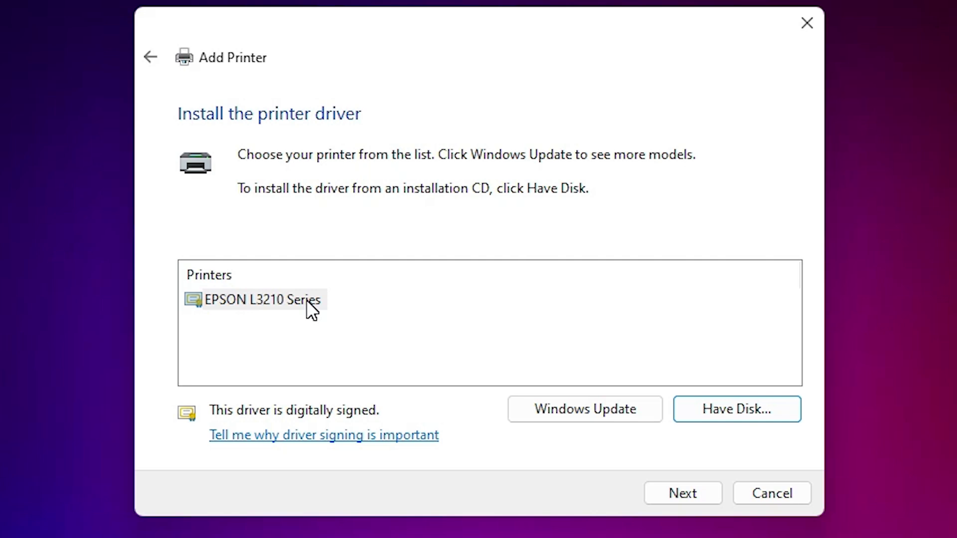
Step: Choose the EPSON L3210 Series driver from the driver list
{"action": "left_click", "coordinate": [251, 305]}
{"action": "left_click", "coordinate": [277, 301]}
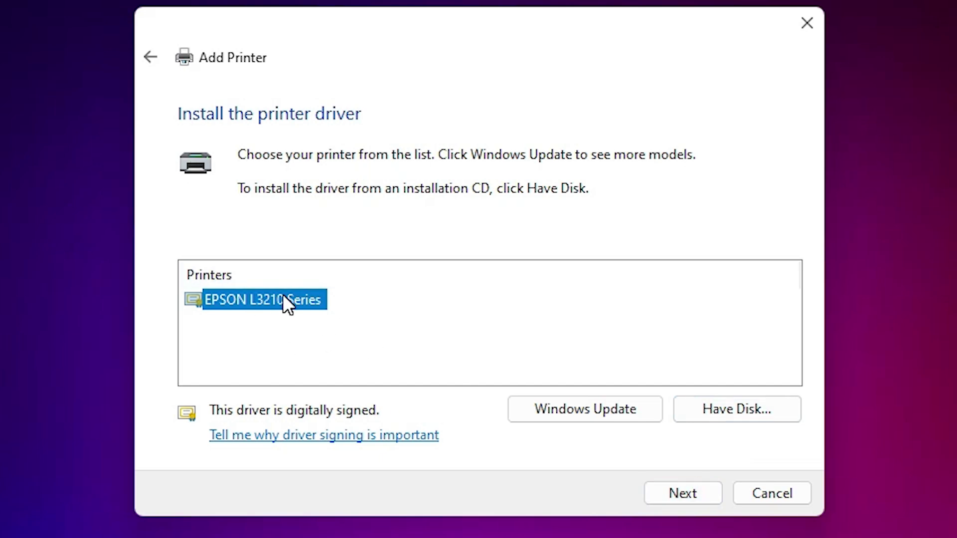
{"action": "left_click", "coordinate": [678, 493]}
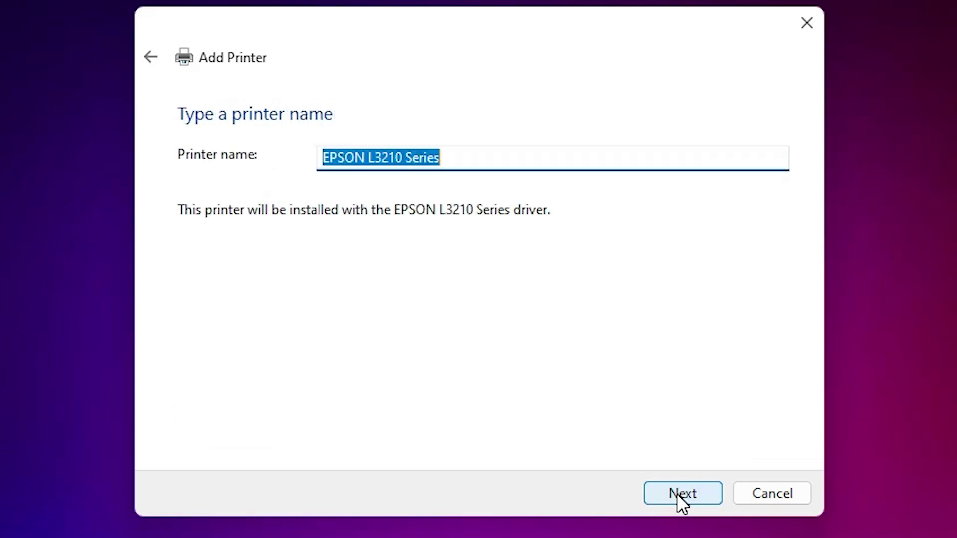
Step: Name the printer EPSON L3215, leave it unshared, and finish the wizard
{"action": "left_click_drag", "start_coordinate": [393, 157], "coordinate": [487, 171]}
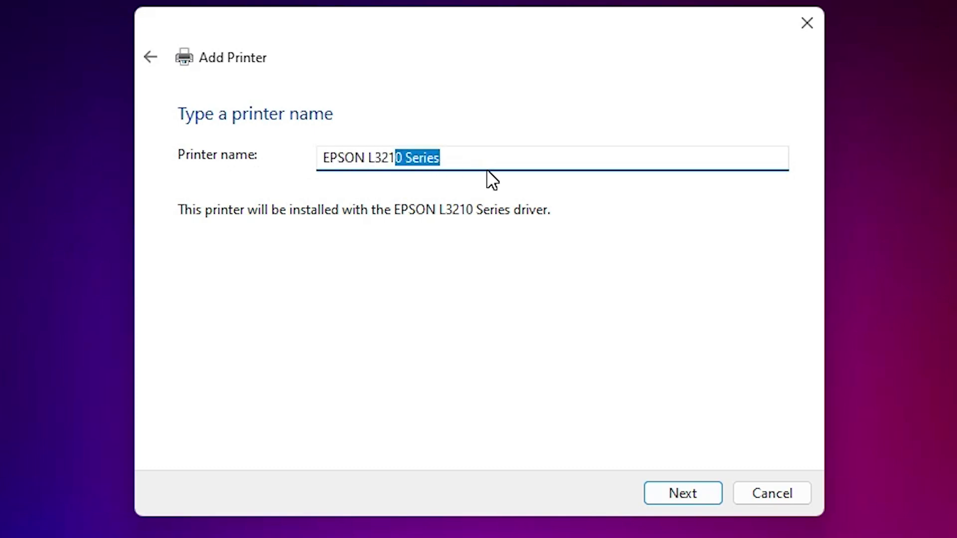
{"action": "type", "text": "5"}
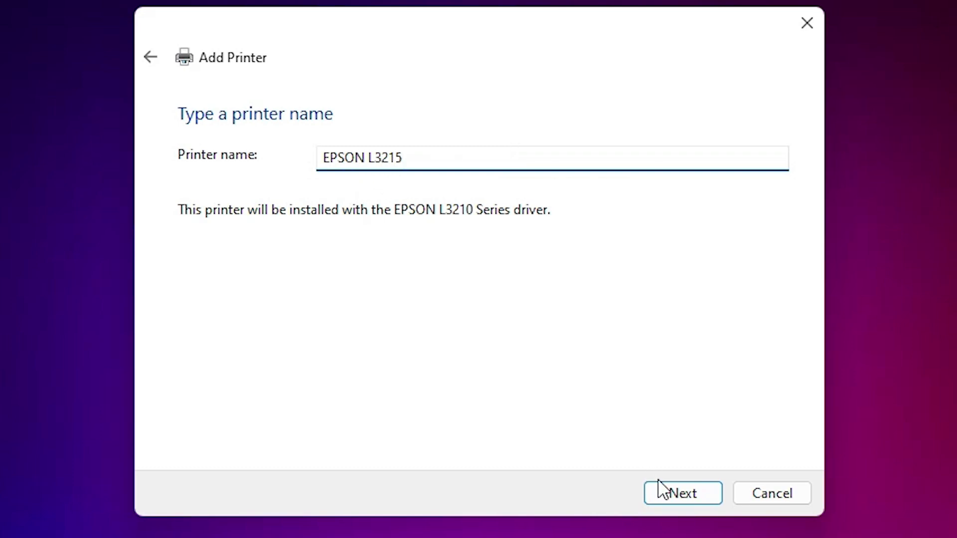
{"action": "left_click", "coordinate": [674, 489]}
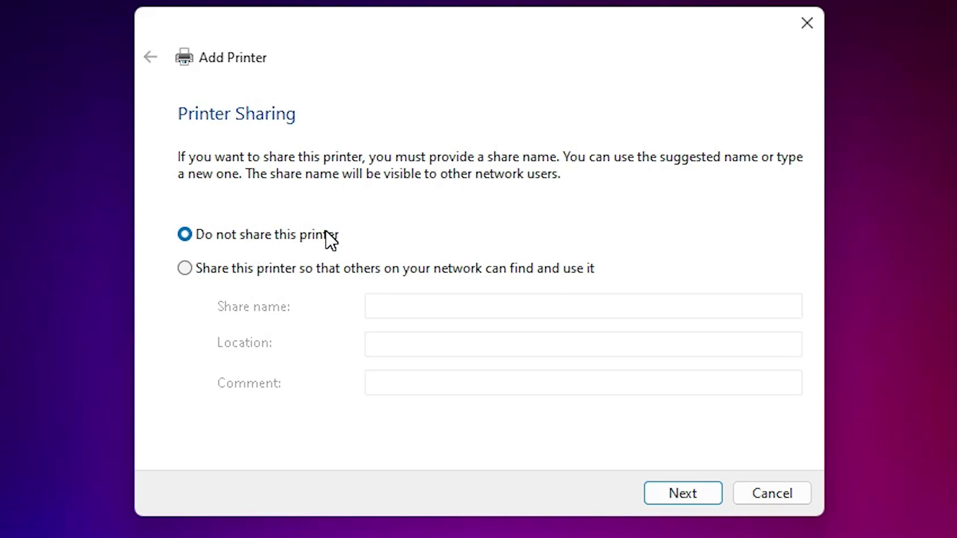
{"action": "left_click", "coordinate": [692, 498]}
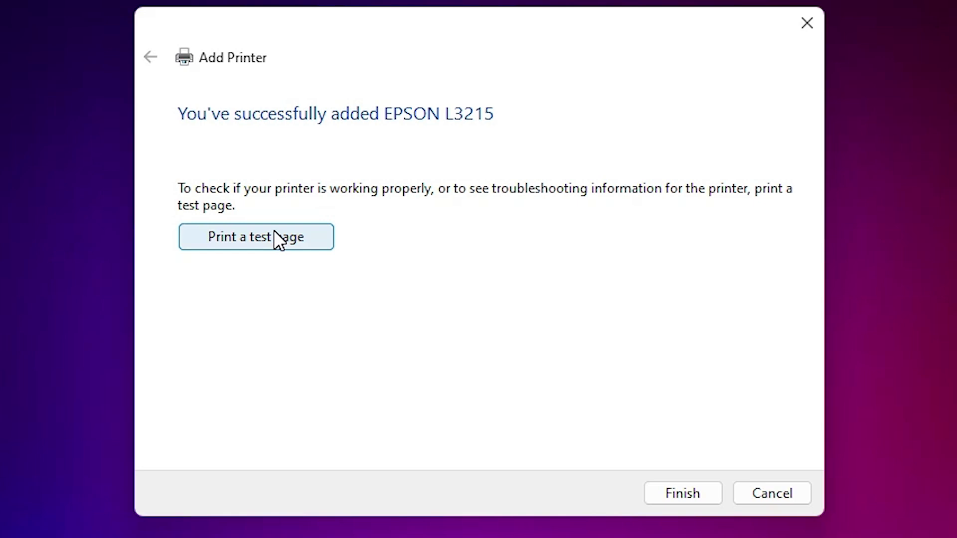
{"action": "left_click", "coordinate": [679, 489]}
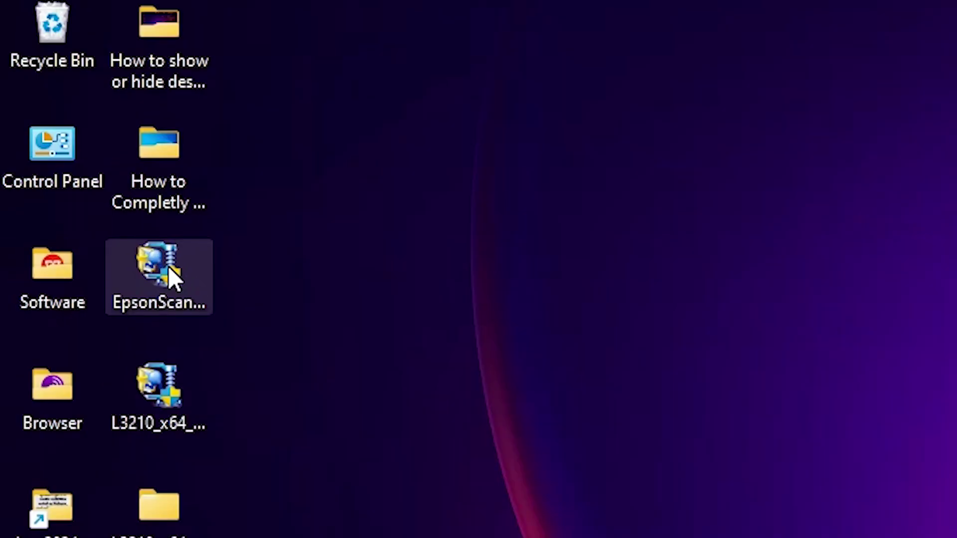
Step: Run the EpsonScan installer as administrator, accept the license, and complete the Epson Scan 2 install
{"action": "right_click", "coordinate": [168, 266]}
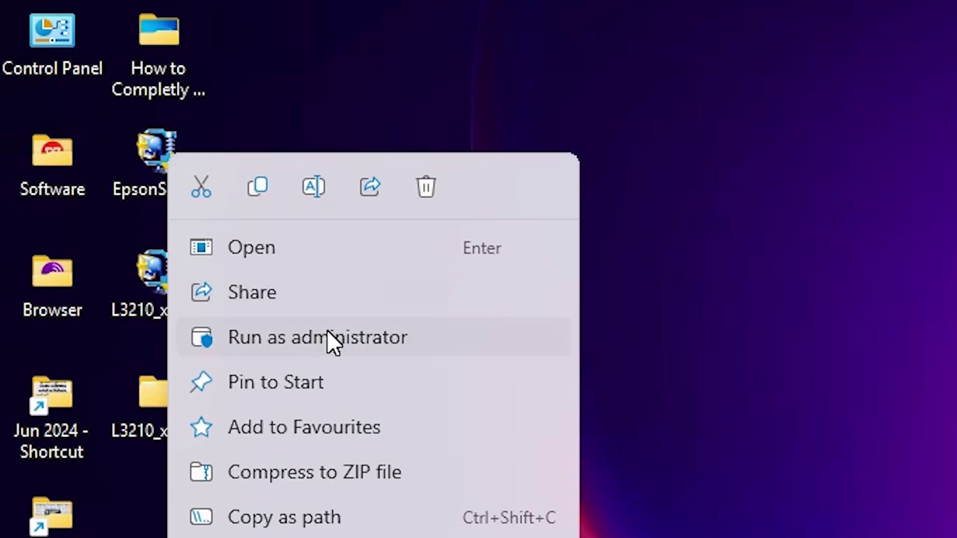
{"action": "left_click", "coordinate": [328, 331]}
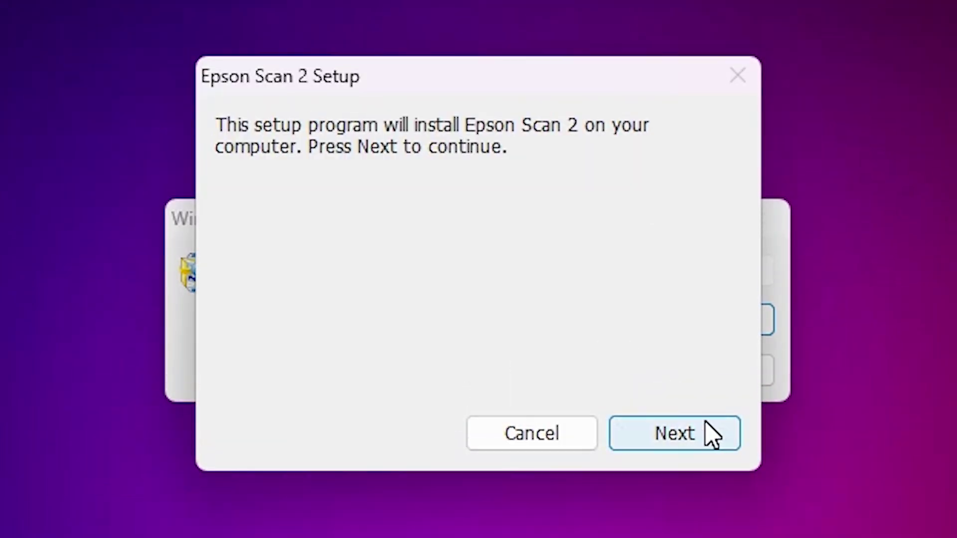
{"action": "left_click", "coordinate": [715, 433]}
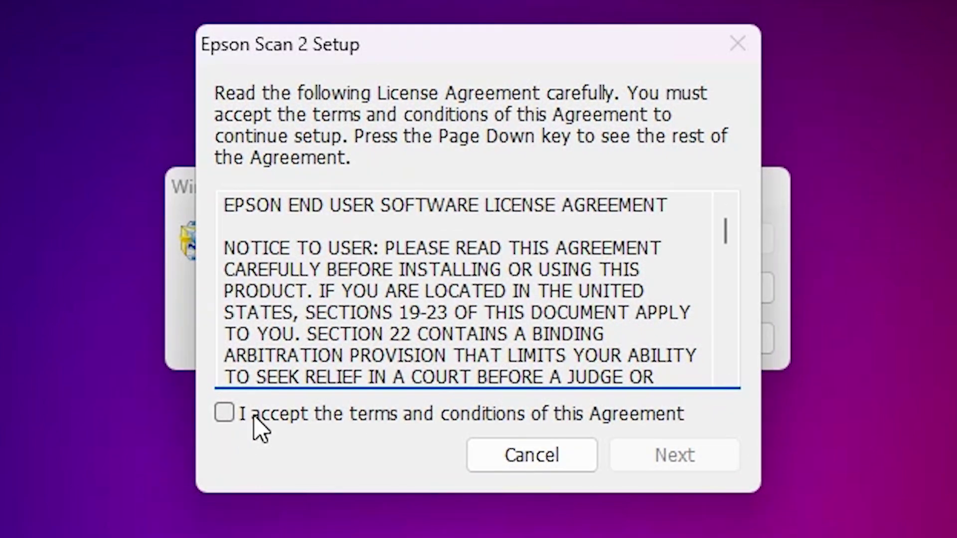
{"action": "left_click", "coordinate": [255, 418]}
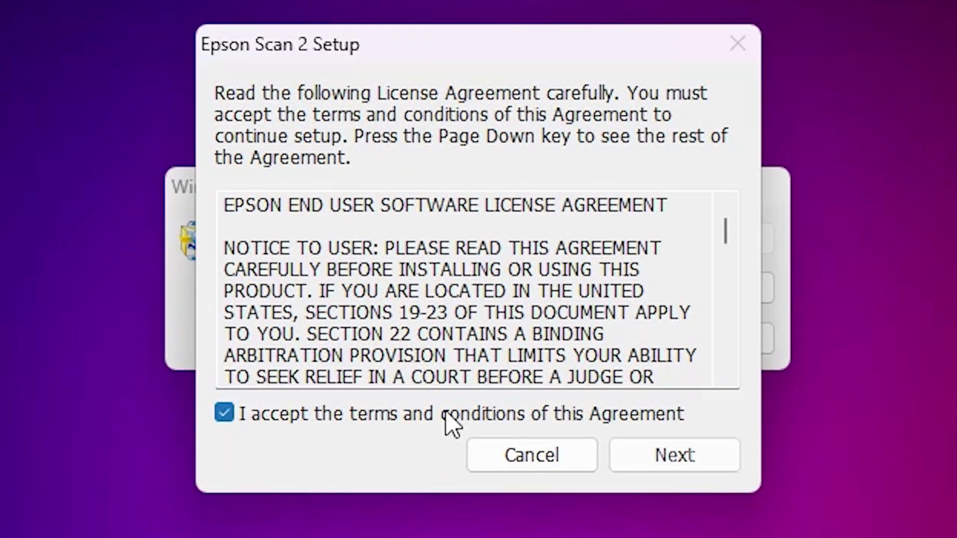
{"action": "left_click", "coordinate": [657, 449]}
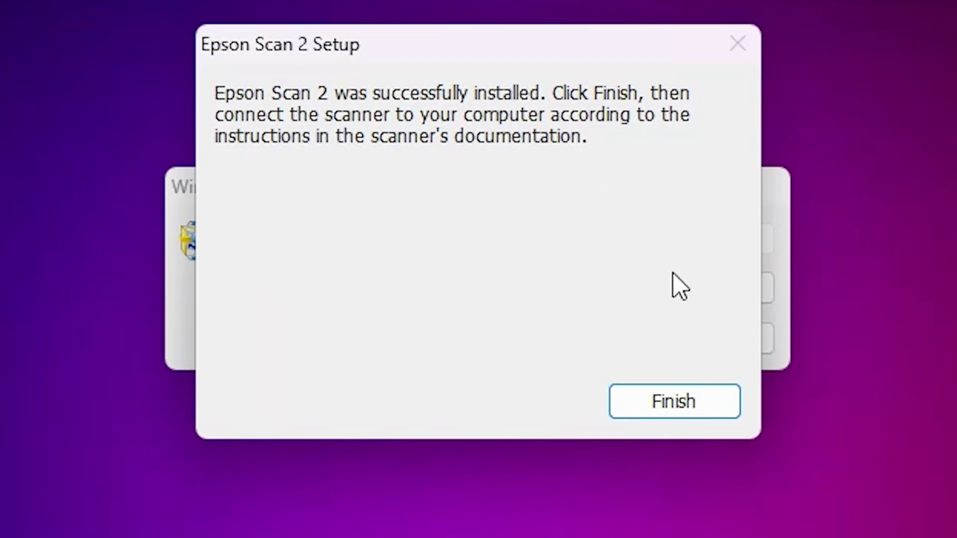
{"action": "left_click", "coordinate": [683, 404]}
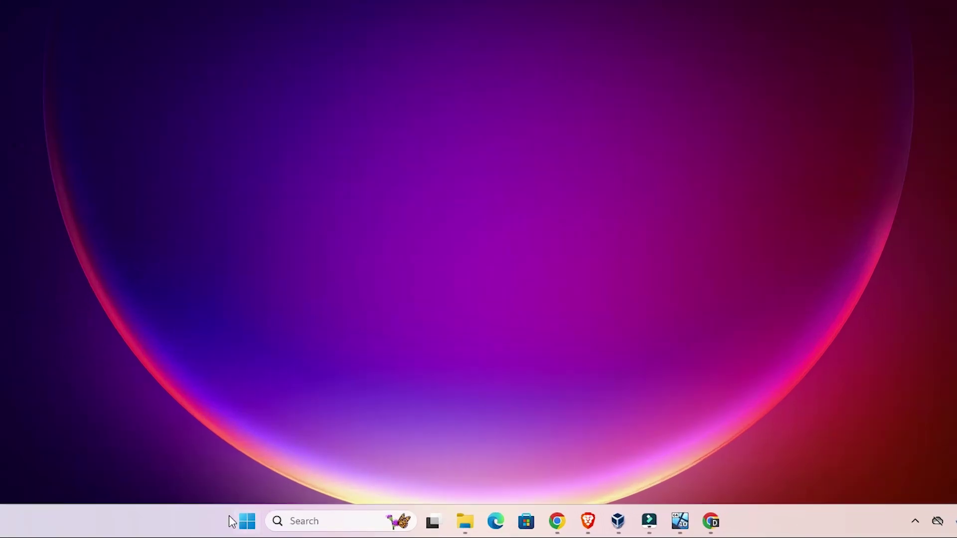
Step: Search the Start menu for 'print' and open Printers & scanners settings
{"action": "left_click", "coordinate": [244, 521]}
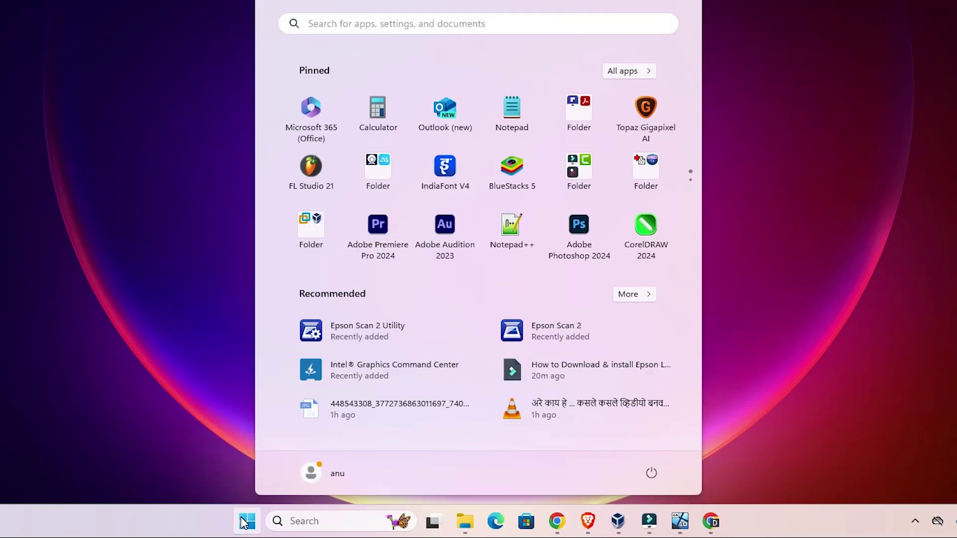
{"action": "type", "text": "pr"}
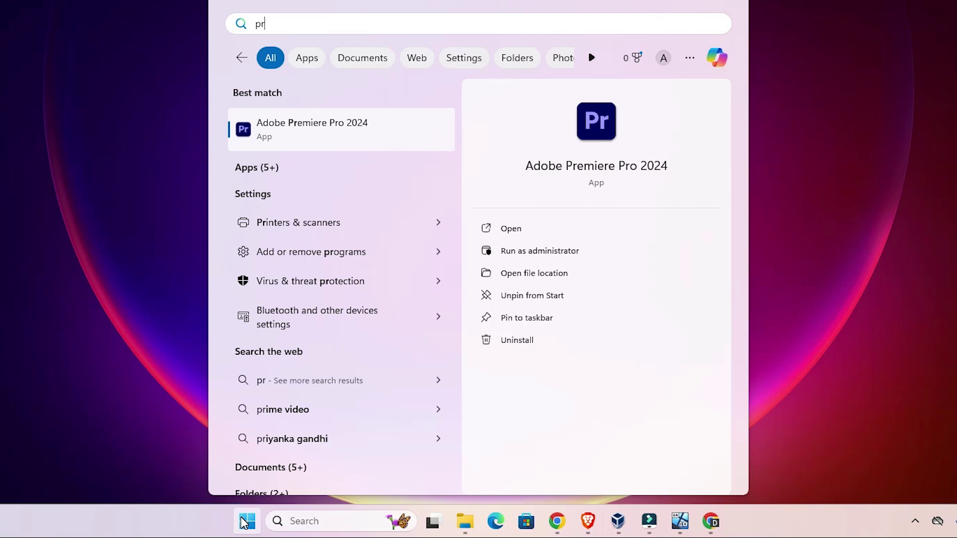
{"action": "type", "text": "int"}
{"action": "left_click", "coordinate": [317, 130]}
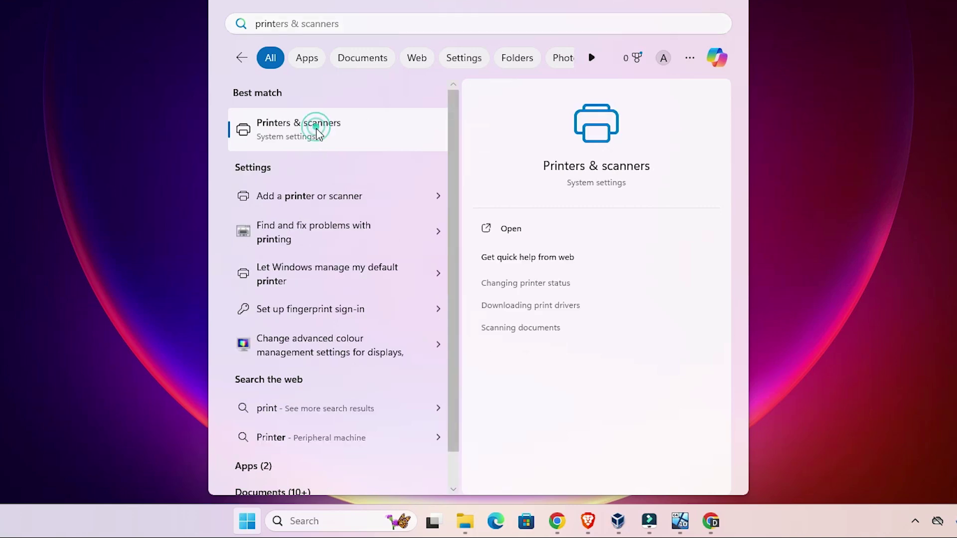